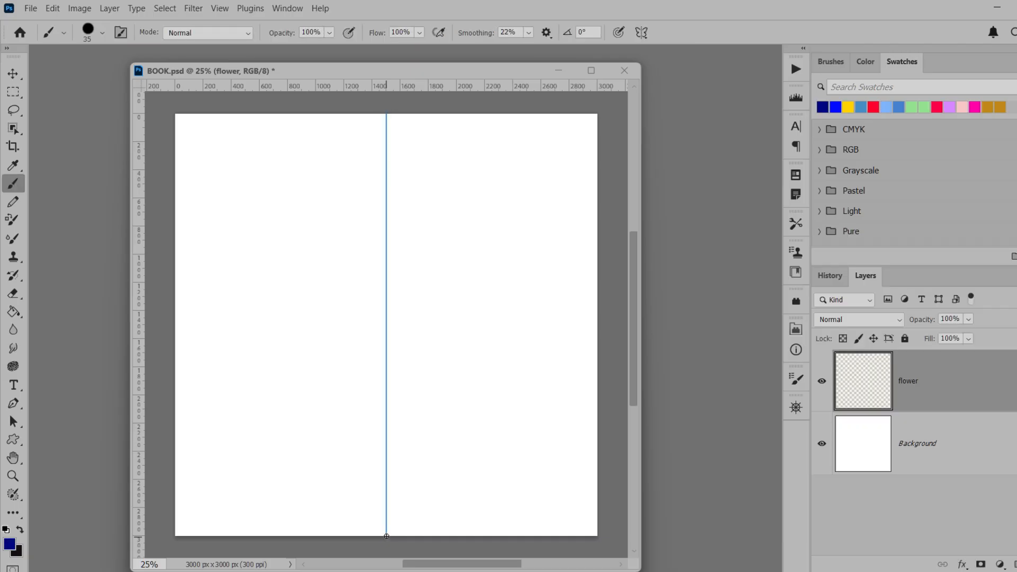
Draw the lower half of a mirrored floral stem in dark blue, with large leaves, slender leaves and tulip buds on both sides
{"action": "left_click_drag", "start_coordinate": [388, 516], "coordinate": [417, 461]}
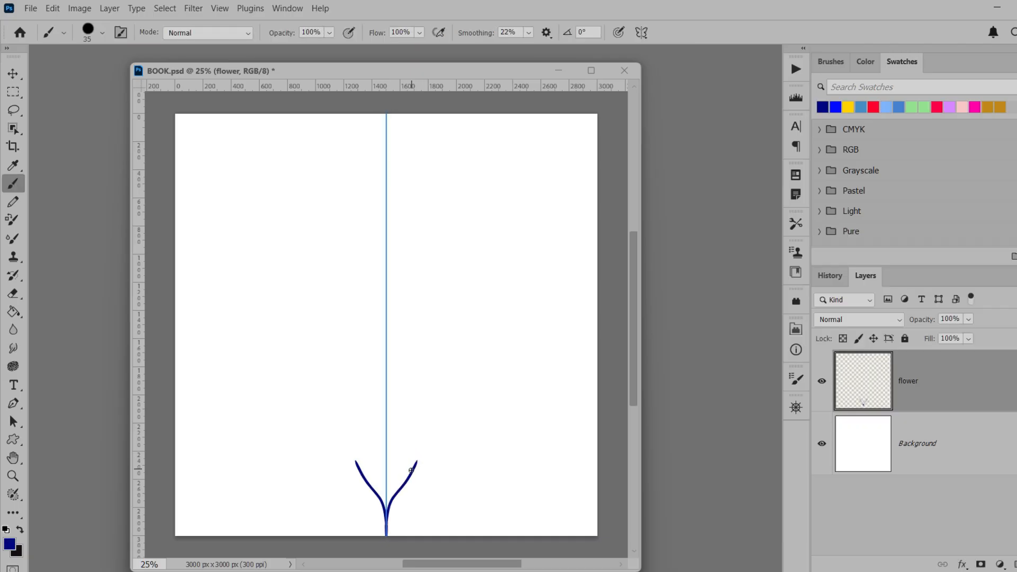
{"action": "mouse_move", "coordinate": [395, 494]}
{"action": "left_mouse_down"}
{"action": "mouse_move", "coordinate": [428, 437]}
{"action": "mouse_move", "coordinate": [426, 468]}
{"action": "mouse_move", "coordinate": [393, 499]}
{"action": "left_mouse_up"}
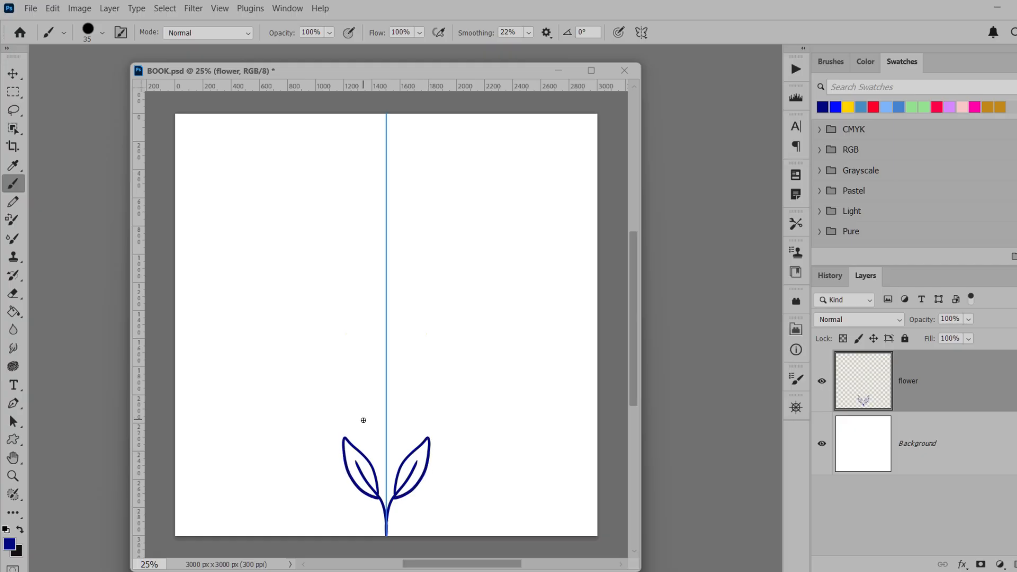
{"action": "left_click_drag", "start_coordinate": [387, 511], "coordinate": [412, 395]}
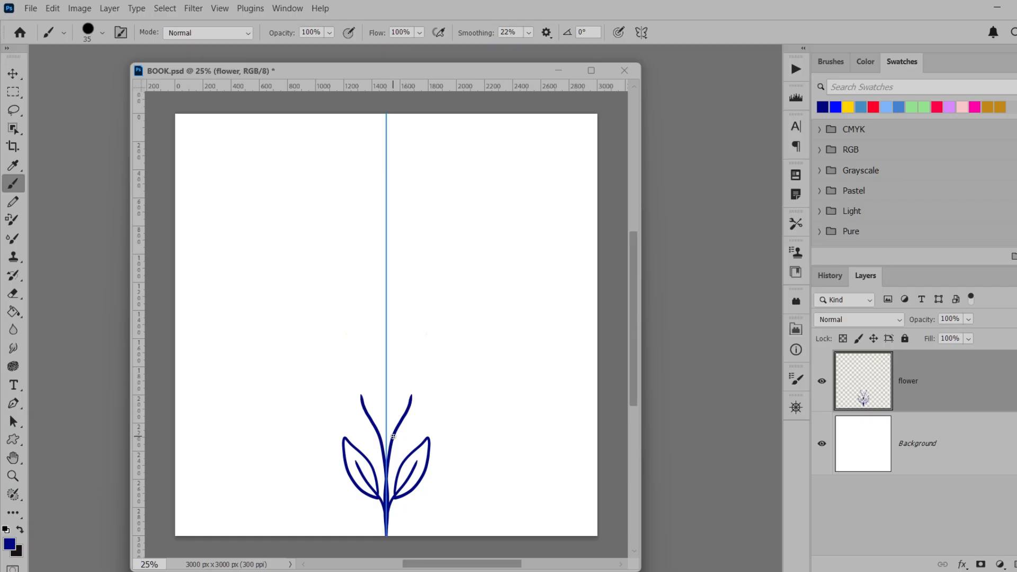
{"action": "mouse_move", "coordinate": [395, 420]}
{"action": "left_mouse_down"}
{"action": "mouse_move", "coordinate": [411, 380]}
{"action": "mouse_move", "coordinate": [398, 418]}
{"action": "mouse_move", "coordinate": [414, 421]}
{"action": "mouse_move", "coordinate": [420, 400]}
{"action": "mouse_move", "coordinate": [398, 434]}
{"action": "mouse_move", "coordinate": [394, 467]}
{"action": "mouse_move", "coordinate": [385, 402]}
{"action": "mouse_move", "coordinate": [421, 341]}
{"action": "mouse_move", "coordinate": [404, 365]}
{"action": "left_mouse_up"}
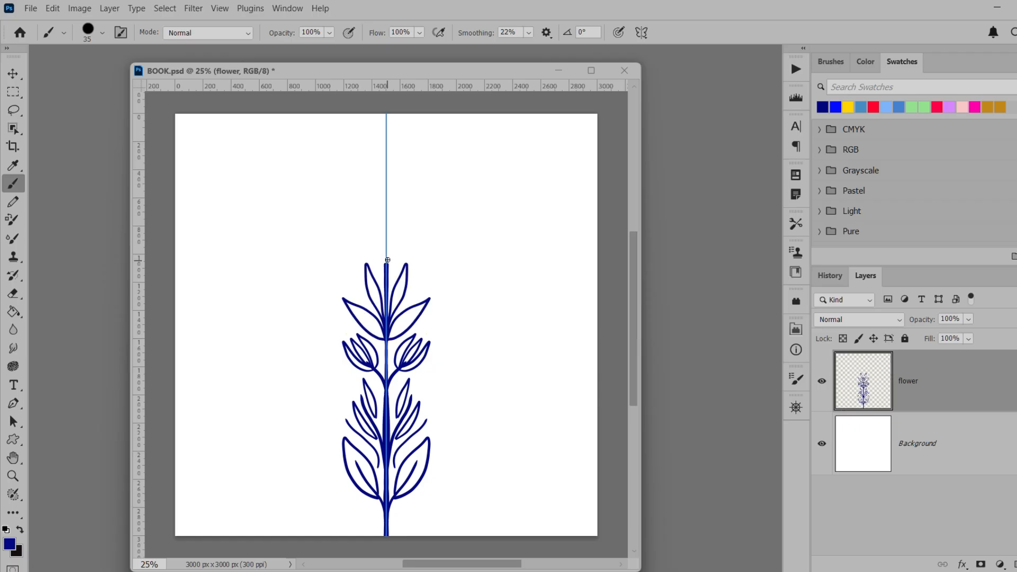
Draw the upper half of the mirrored stem with leaf pairs and five-petal flowers, extending the stem to the canvas's top edge
{"action": "mouse_move", "coordinate": [387, 265]}
{"action": "left_mouse_down"}
{"action": "mouse_move", "coordinate": [411, 217]}
{"action": "mouse_move", "coordinate": [428, 220]}
{"action": "mouse_move", "coordinate": [416, 224]}
{"action": "mouse_move", "coordinate": [416, 199]}
{"action": "mouse_move", "coordinate": [413, 214]}
{"action": "mouse_move", "coordinate": [396, 208]}
{"action": "mouse_move", "coordinate": [412, 219]}
{"action": "mouse_move", "coordinate": [395, 222]}
{"action": "mouse_move", "coordinate": [409, 217]}
{"action": "left_mouse_up"}
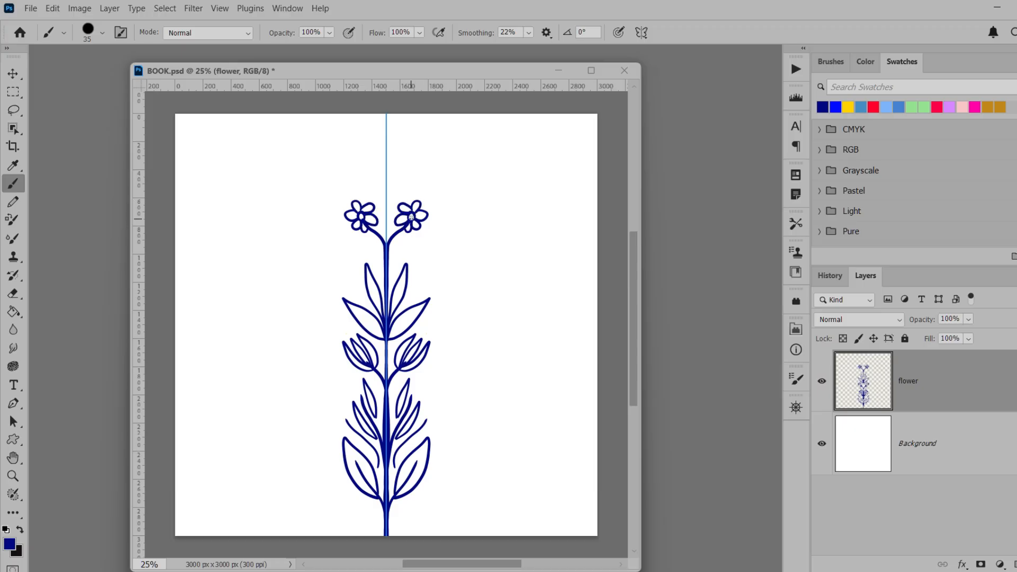
{"action": "key", "text": "ctrl+z"}
{"action": "mouse_move", "coordinate": [386, 186]}
{"action": "left_mouse_down"}
{"action": "mouse_move", "coordinate": [395, 147]}
{"action": "mouse_move", "coordinate": [421, 125]}
{"action": "mouse_move", "coordinate": [389, 154]}
{"action": "left_mouse_up"}
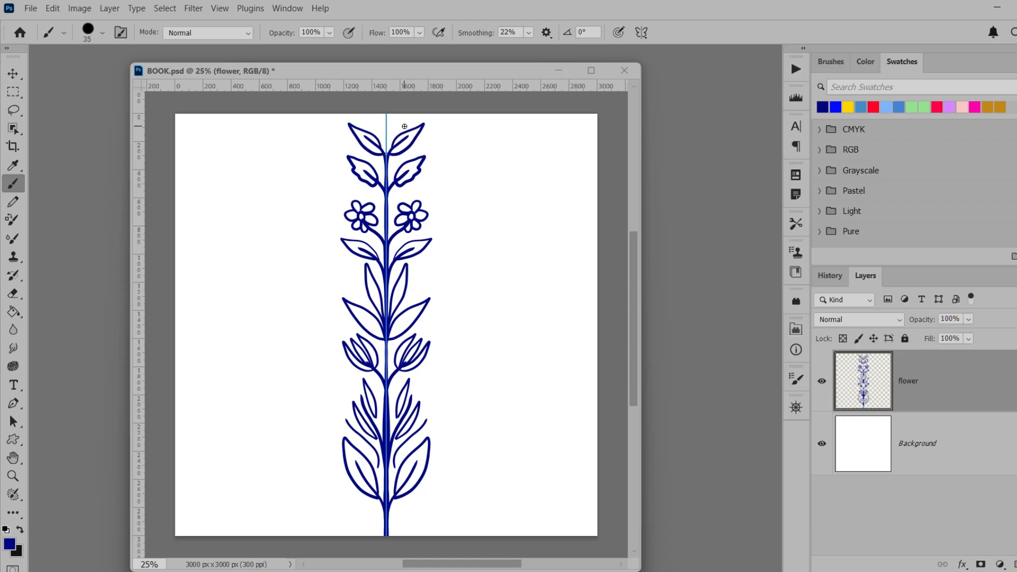
{"action": "left_click_drag", "start_coordinate": [386, 155], "coordinate": [386, 109]}
Move the floral stem horizontally into the right half of the canvas, centred at about 2180 px
{"action": "left_click", "coordinate": [12, 74]}
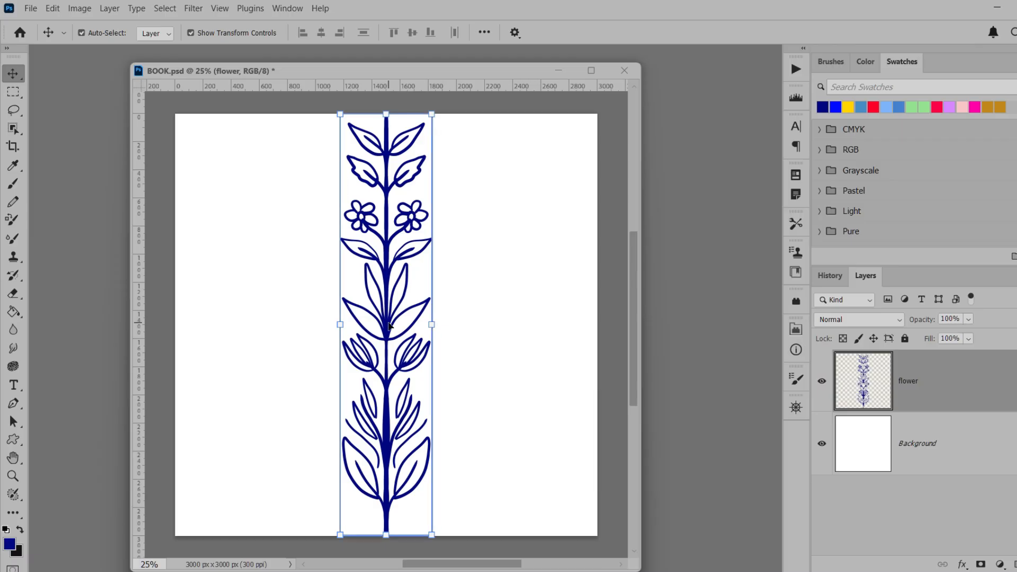
{"action": "left_click_drag", "start_coordinate": [400, 324], "coordinate": [472, 321]}
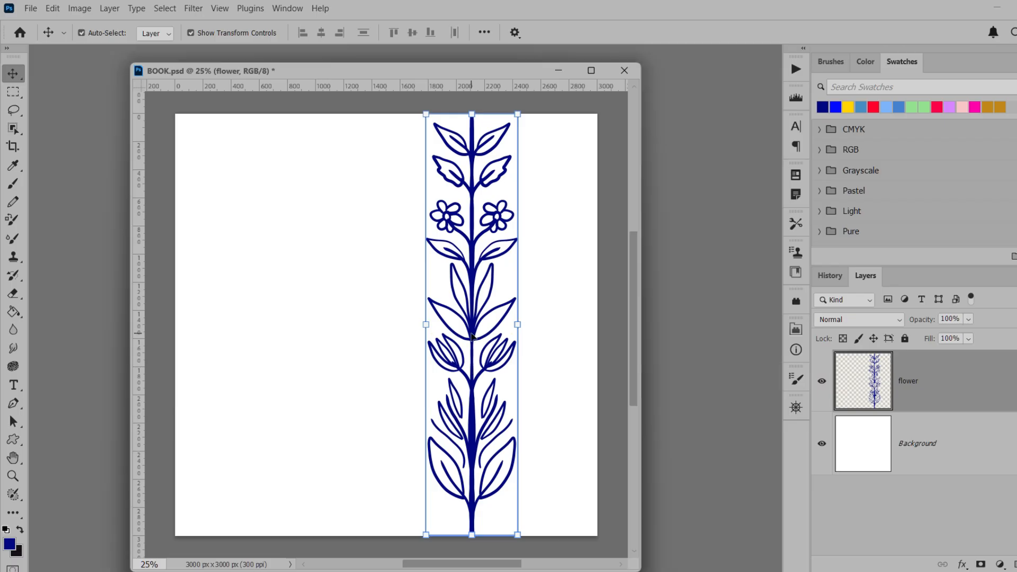
{"action": "mouse_move", "coordinate": [473, 337]}
{"action": "left_mouse_down"}
{"action": "mouse_move", "coordinate": [481, 349]}
{"action": "mouse_move", "coordinate": [480, 337]}
{"action": "left_mouse_up"}
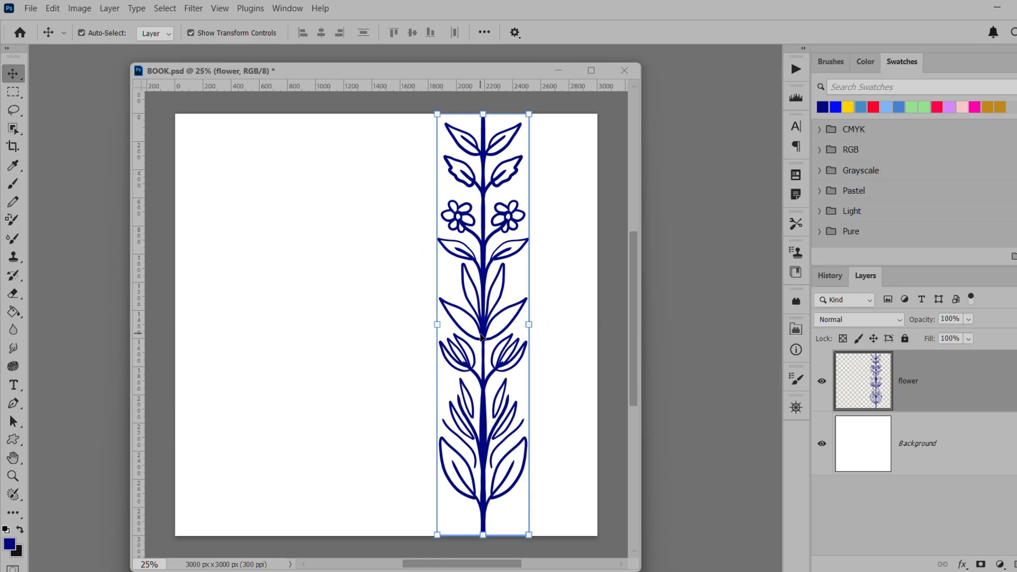
Add a Stroke effect to the flower layer and give it the light blue swatch colour
{"action": "right_click", "coordinate": [960, 396]}
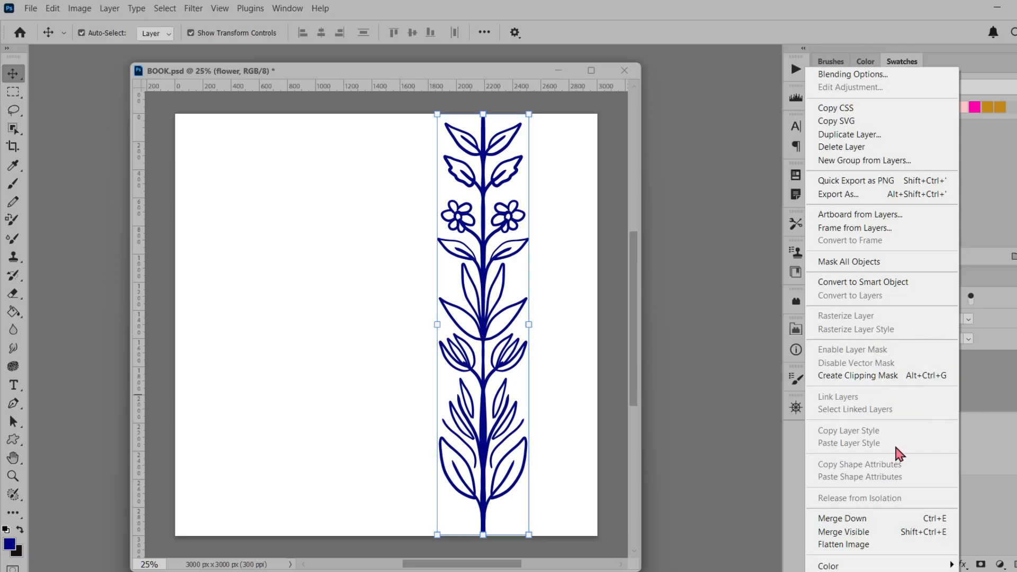
{"action": "left_click", "coordinate": [989, 391]}
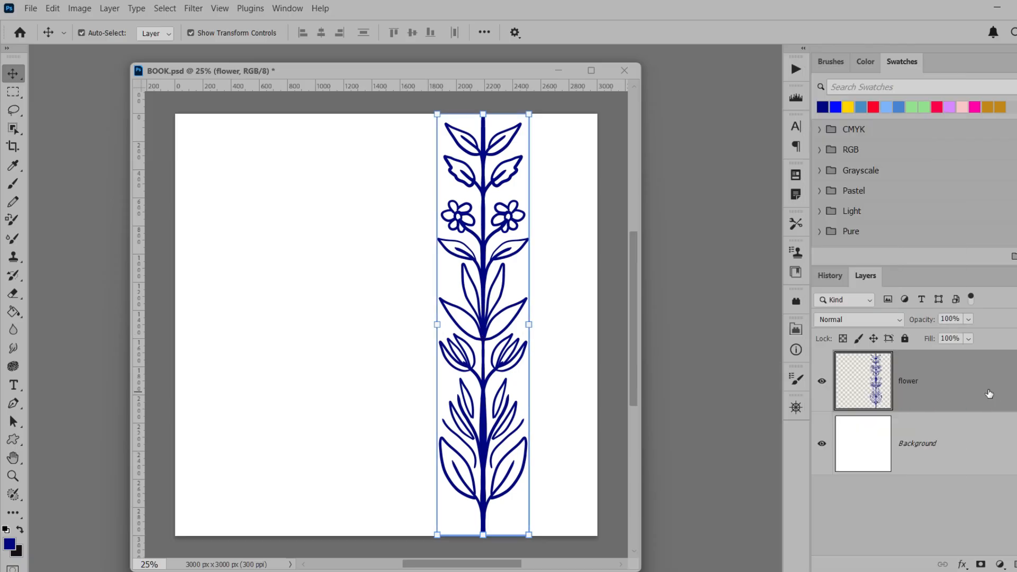
{"action": "left_click", "coordinate": [962, 565]}
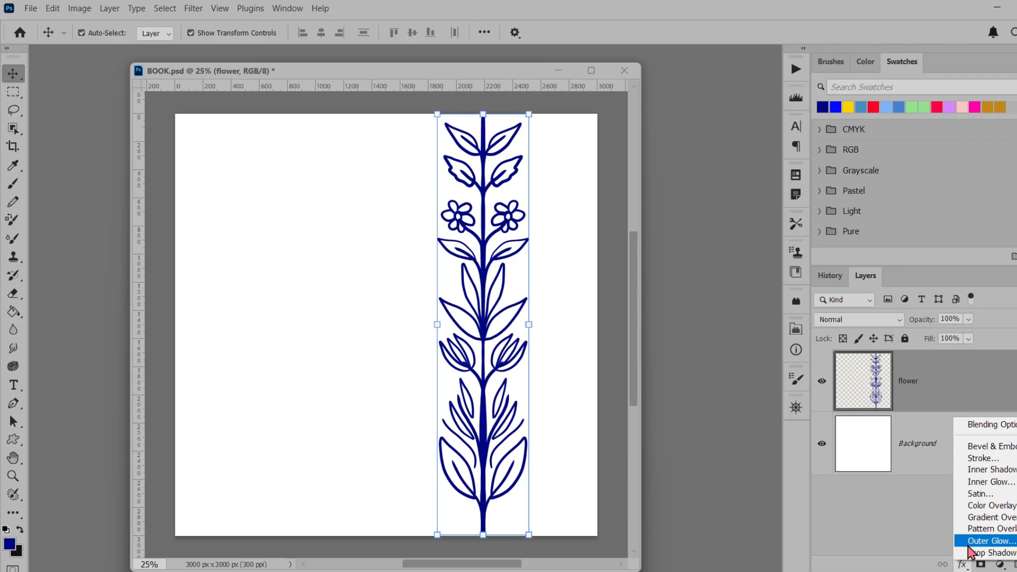
{"action": "left_click", "coordinate": [981, 458]}
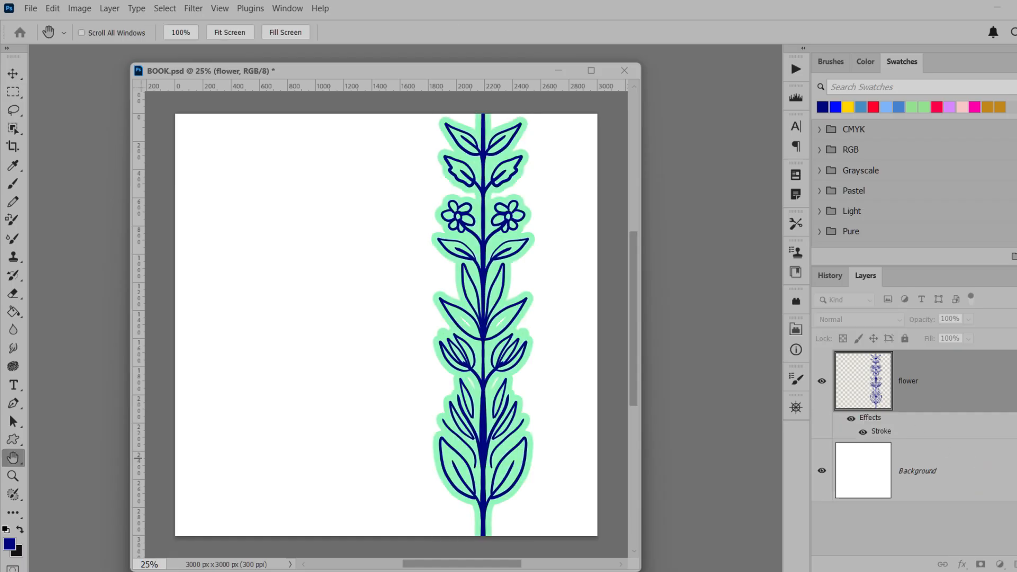
{"action": "mouse_move", "coordinate": [219, 96]}
{"action": "left_mouse_down"}
{"action": "mouse_move", "coordinate": [268, 208]}
{"action": "mouse_move", "coordinate": [396, 206]}
{"action": "left_mouse_up"}
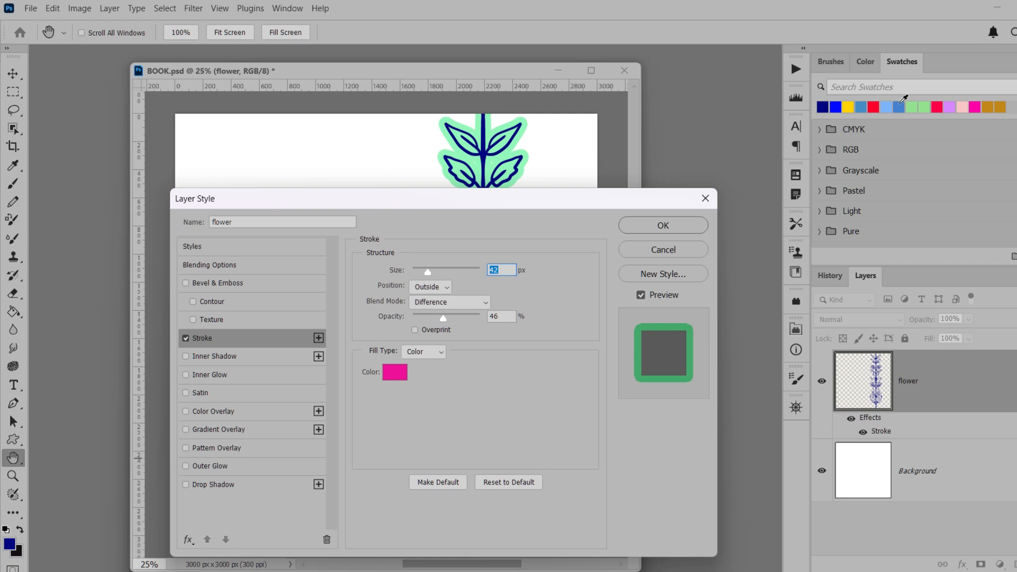
{"action": "left_click", "coordinate": [856, 109]}
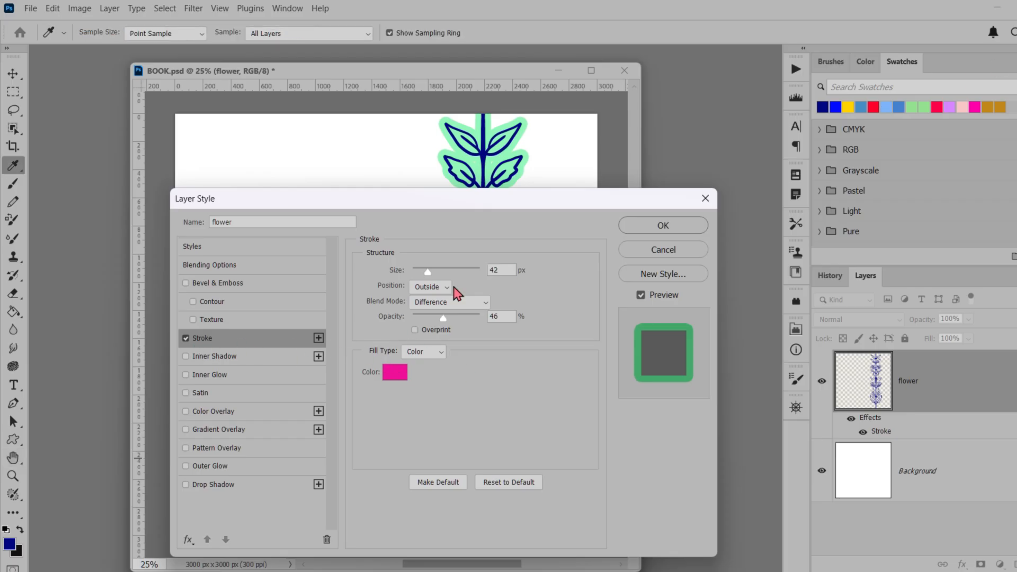
{"action": "left_click", "coordinate": [885, 109]}
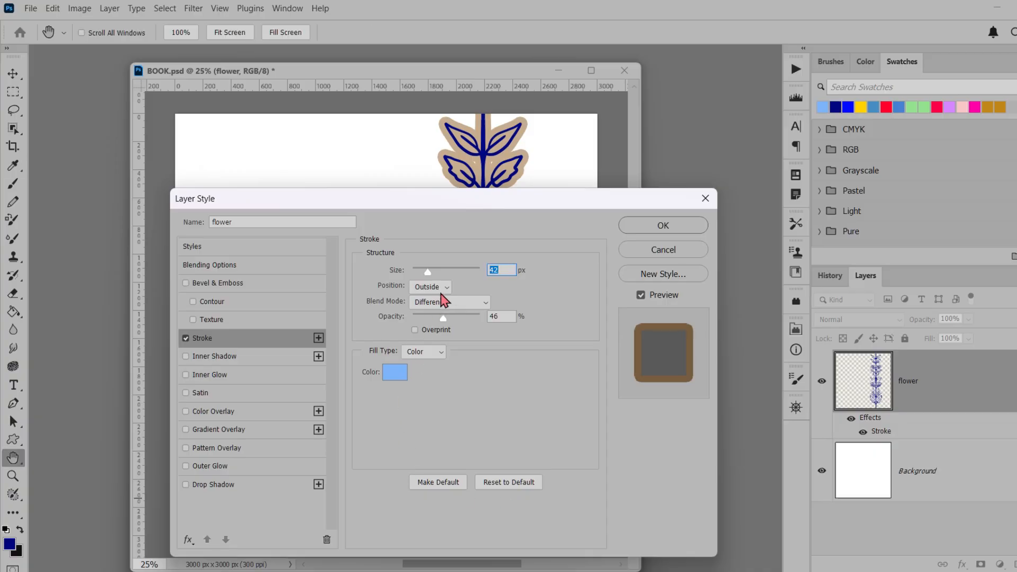
Set the flower layer's stroke size to 35 px and its blend mode to Normal
{"action": "left_click_drag", "start_coordinate": [429, 273], "coordinate": [430, 276]}
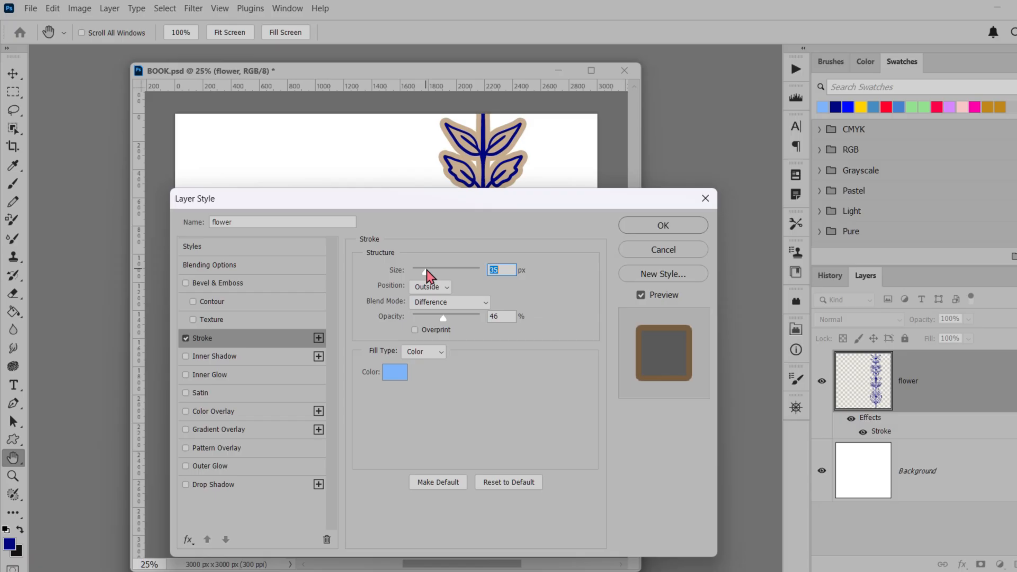
{"action": "left_click", "coordinate": [433, 352]}
{"action": "left_click", "coordinate": [510, 360]}
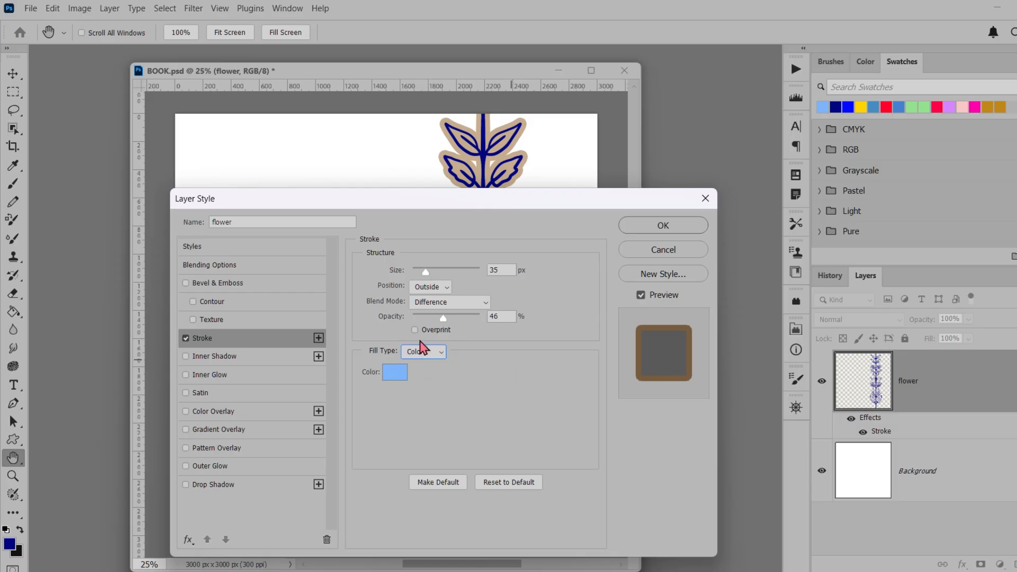
{"action": "left_click", "coordinate": [443, 287]}
{"action": "left_click", "coordinate": [445, 296]}
{"action": "left_click", "coordinate": [444, 306]}
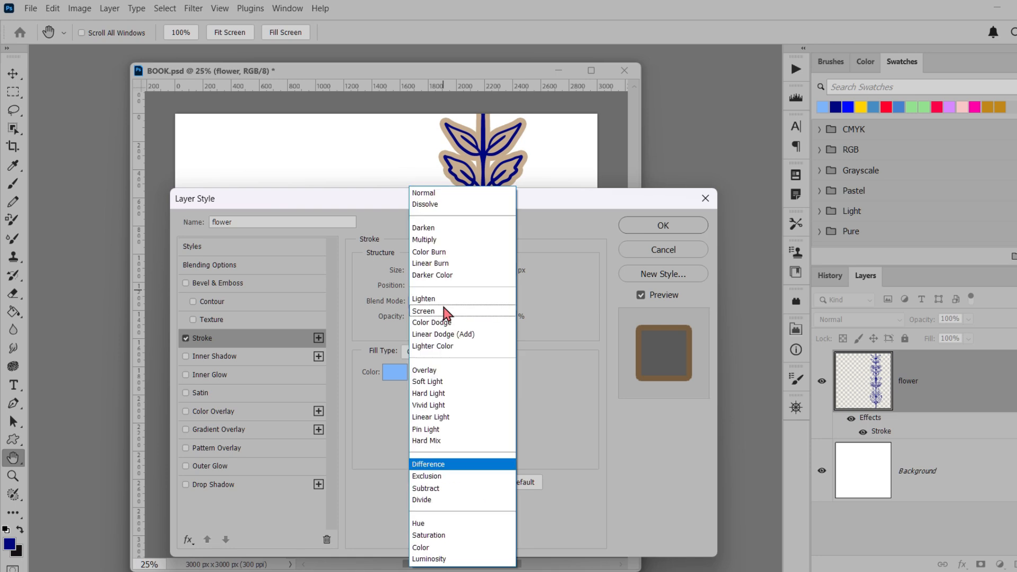
{"action": "left_click", "coordinate": [439, 194]}
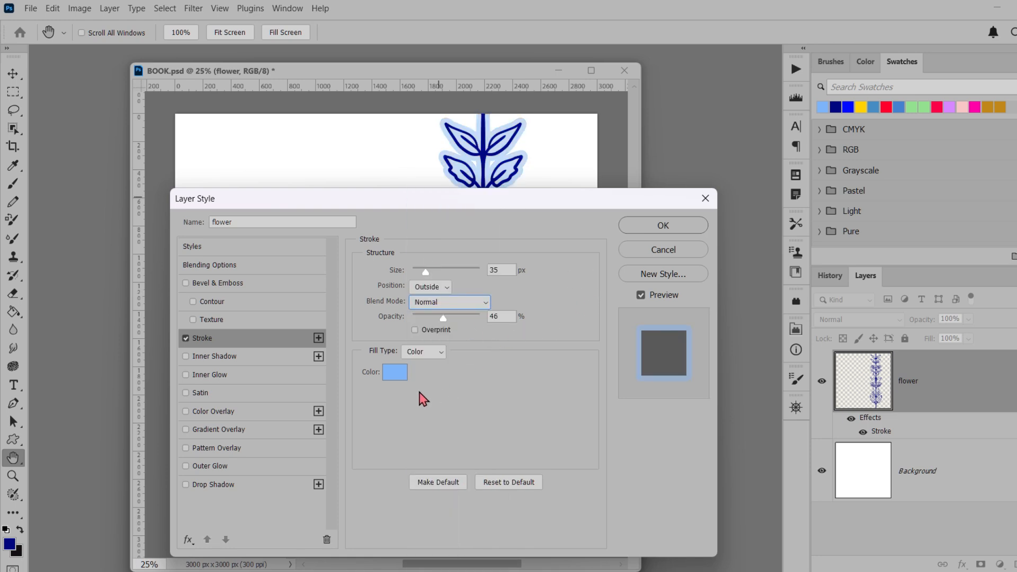
Set the stroke colour to the red swatch and its opacity to 100%, and apply the layer style
{"action": "left_click", "coordinate": [395, 373]}
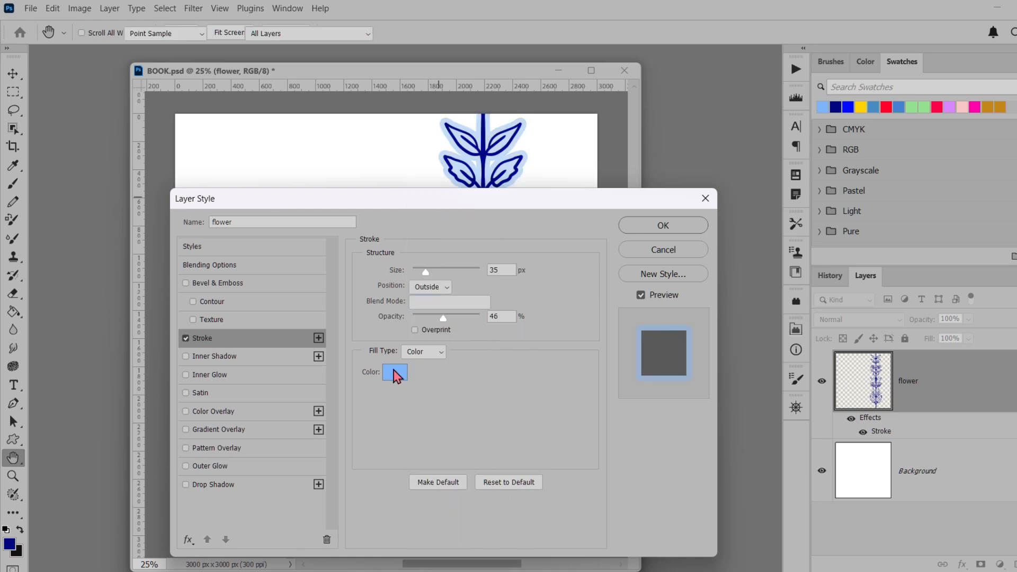
{"action": "left_click", "coordinate": [887, 105]}
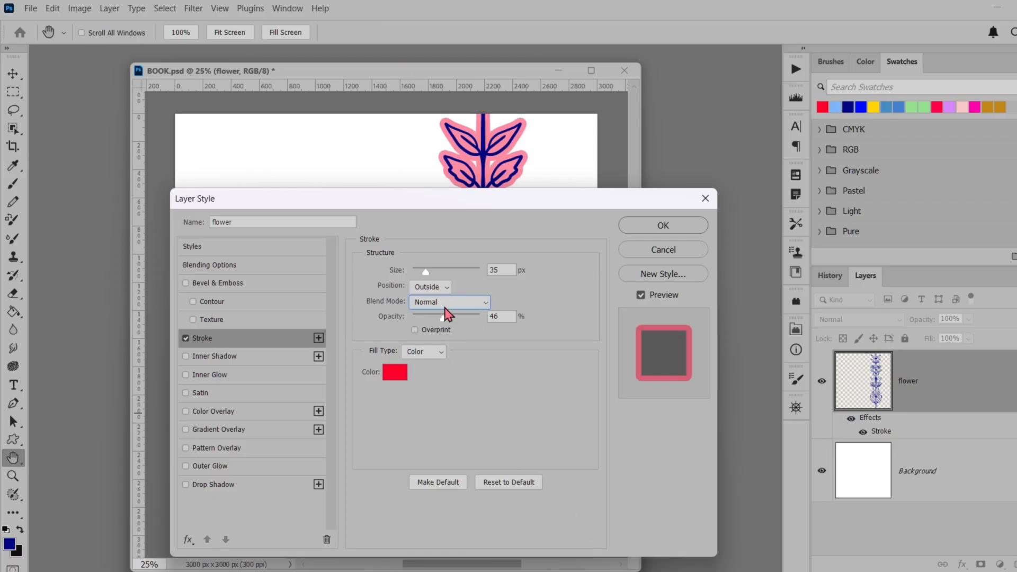
{"action": "mouse_move", "coordinate": [444, 317]}
{"action": "left_mouse_down"}
{"action": "mouse_move", "coordinate": [526, 320]}
{"action": "mouse_move", "coordinate": [533, 336]}
{"action": "left_mouse_up"}
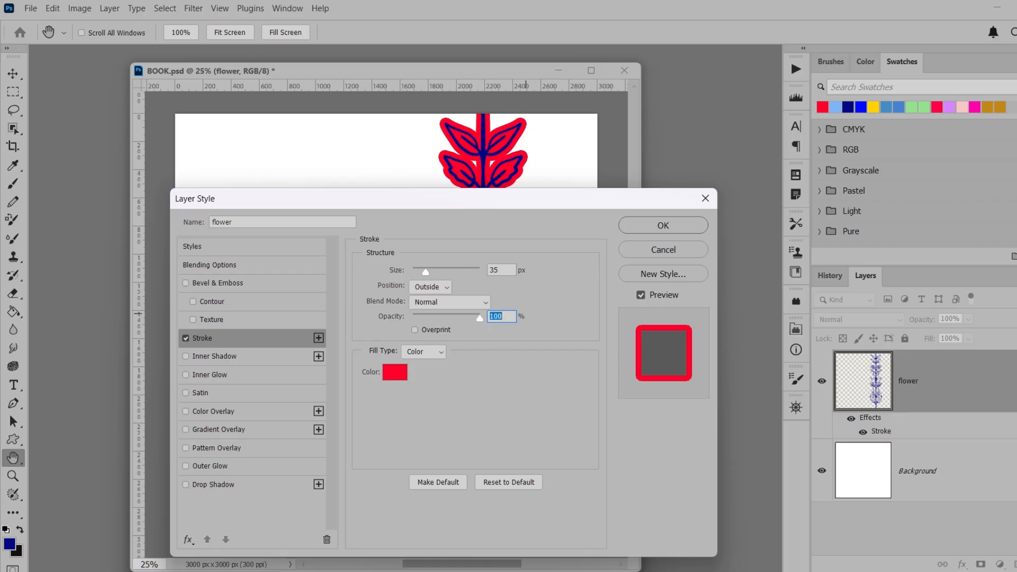
{"action": "left_click", "coordinate": [654, 227]}
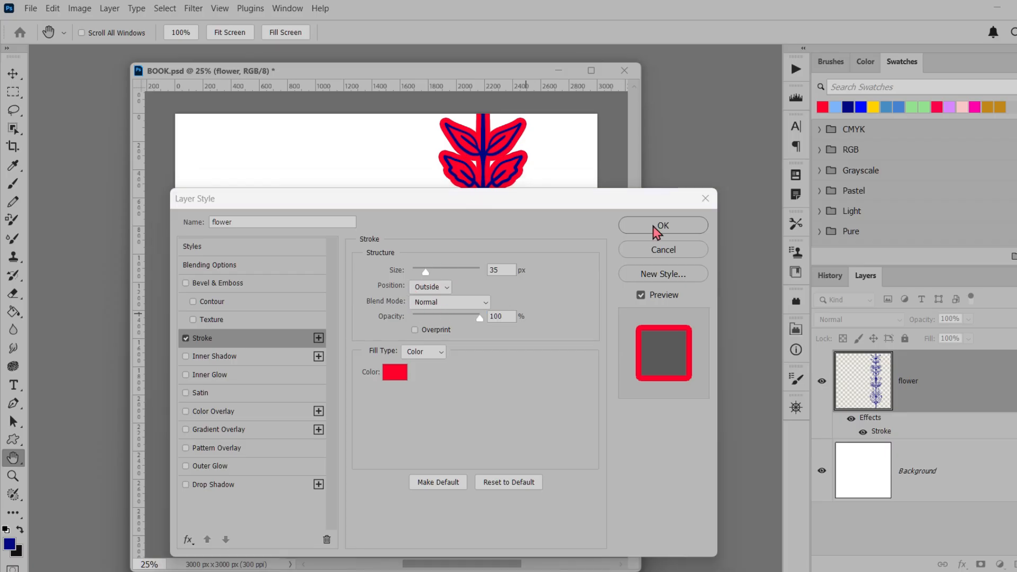
{"action": "left_click", "coordinate": [654, 227]}
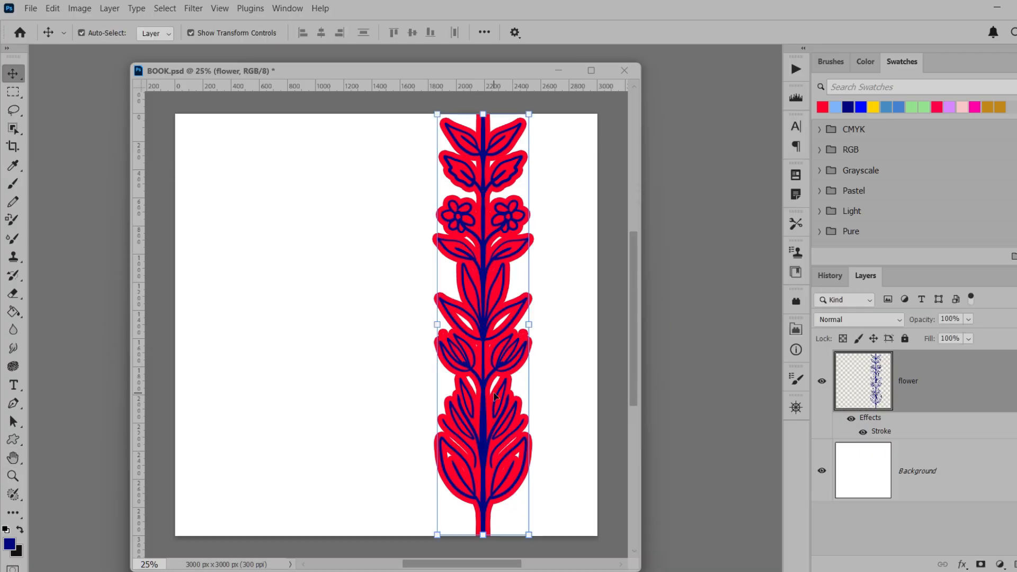
Centre the red-outlined flower on the canvas's right edge and place a duplicate of its layer beside it, centred at about 2420 px
{"action": "left_click_drag", "start_coordinate": [494, 396], "coordinate": [594, 398]}
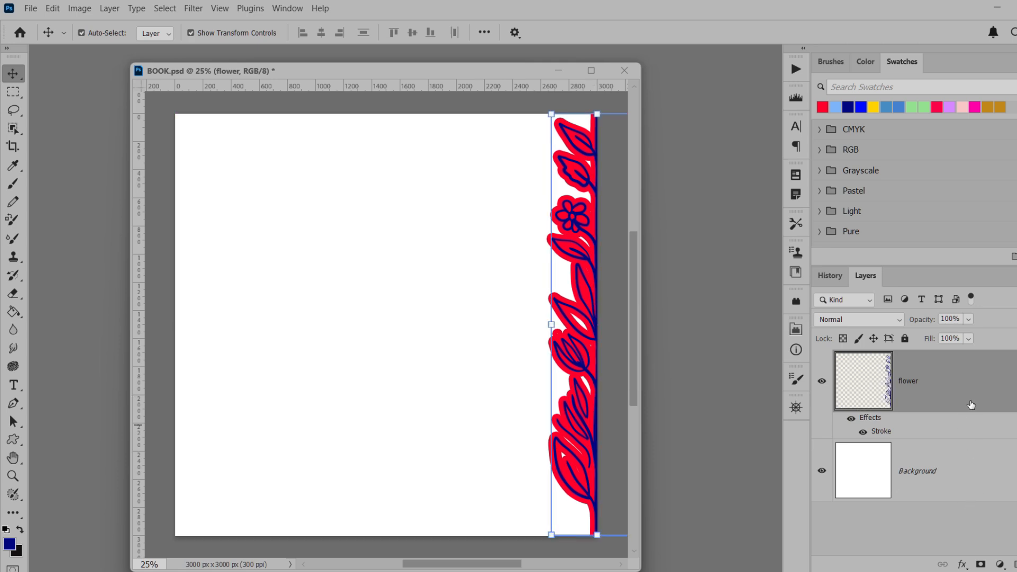
{"action": "left_click_drag", "start_coordinate": [971, 405], "coordinate": [1000, 564]}
{"action": "left_click_drag", "start_coordinate": [582, 418], "coordinate": [500, 420]}
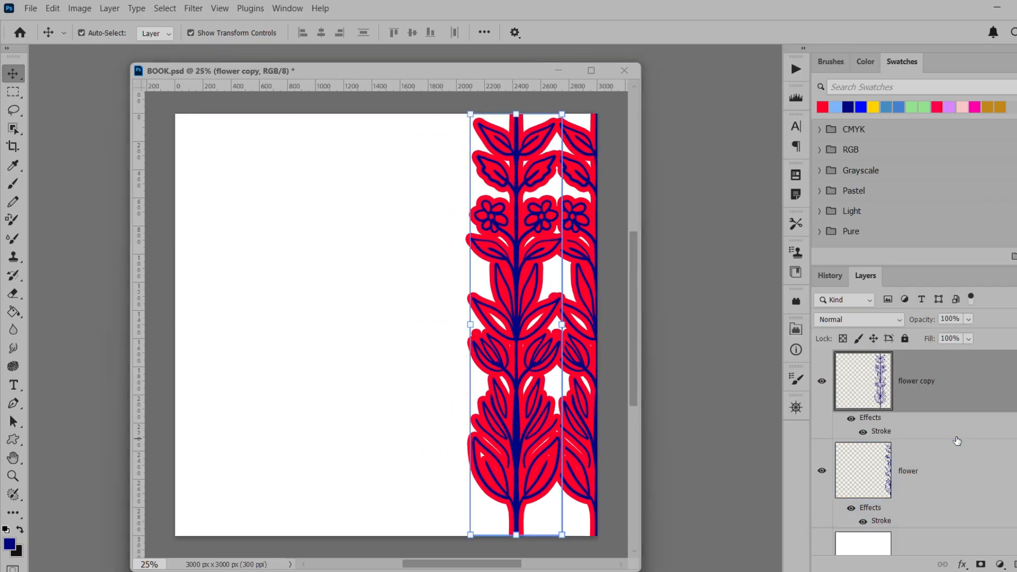
Move the flower copy layer beneath the original flower layer and change its stroke colour to the bright blue swatch
{"action": "left_click_drag", "start_coordinate": [957, 441], "coordinate": [932, 516]}
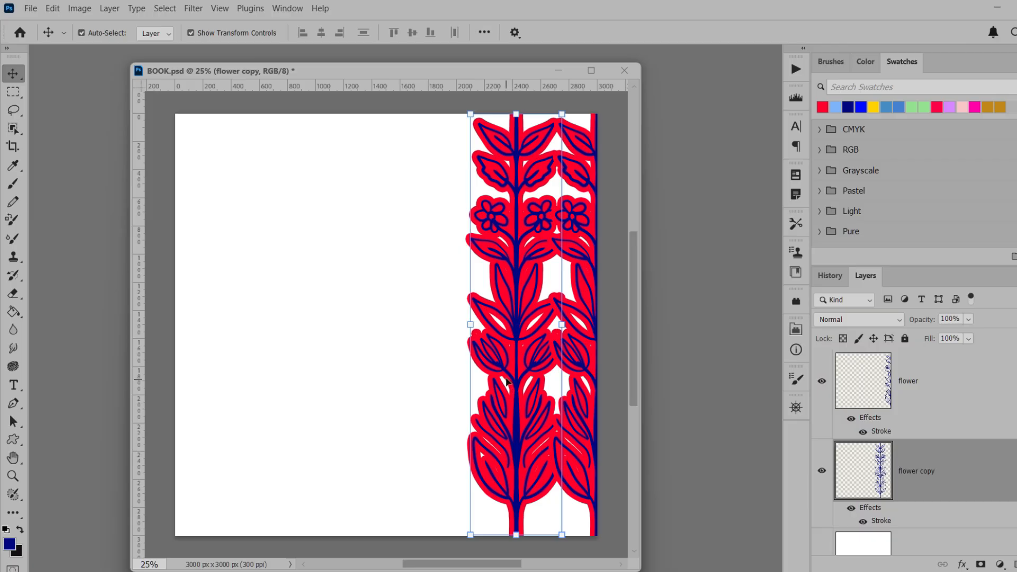
{"action": "double_click", "coordinate": [879, 523]}
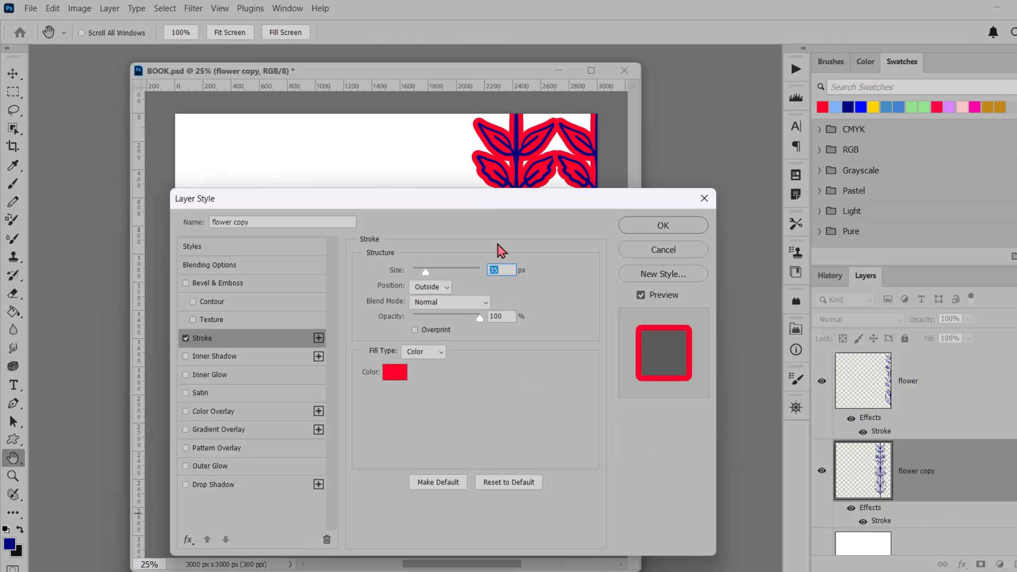
{"action": "left_click", "coordinate": [393, 374]}
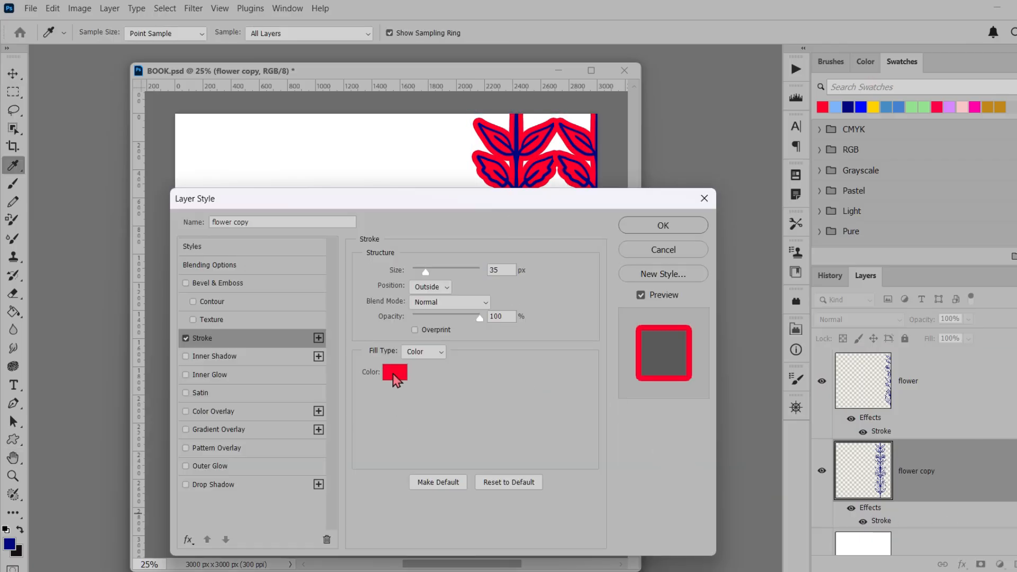
{"action": "left_click", "coordinate": [862, 106]}
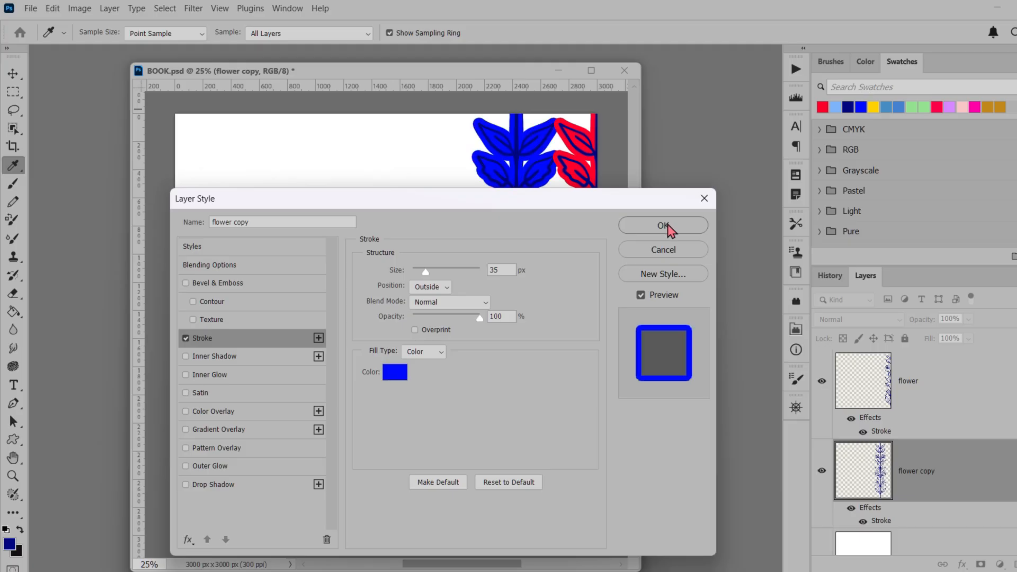
{"action": "left_click", "coordinate": [662, 224]}
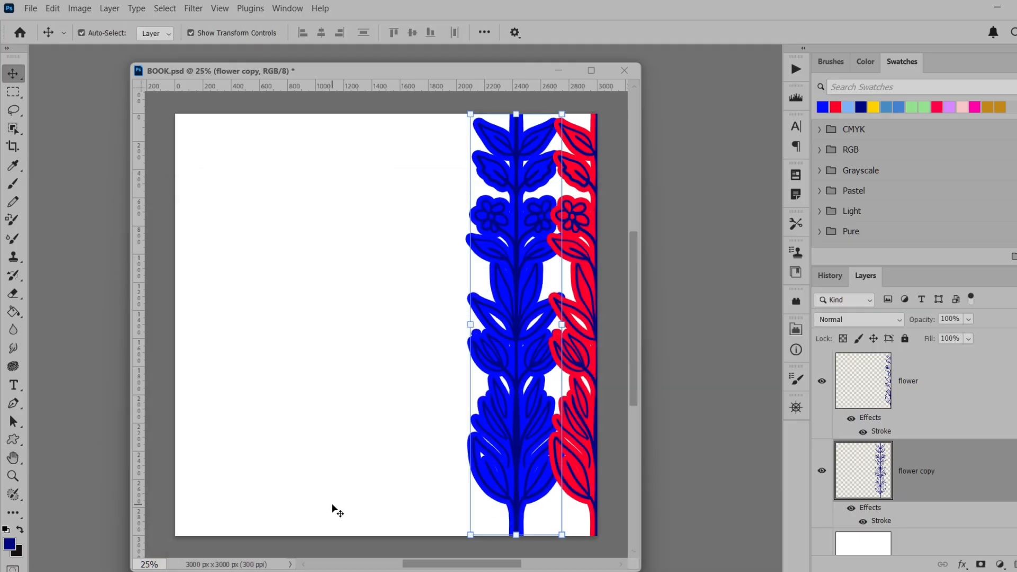
Place a copy of the blue-outlined flower at about 600 px from the canvas's left edge, and add vertical and horizontal guides through the canvas centre
{"action": "left_click_drag", "start_coordinate": [513, 438], "coordinate": [257, 438]}
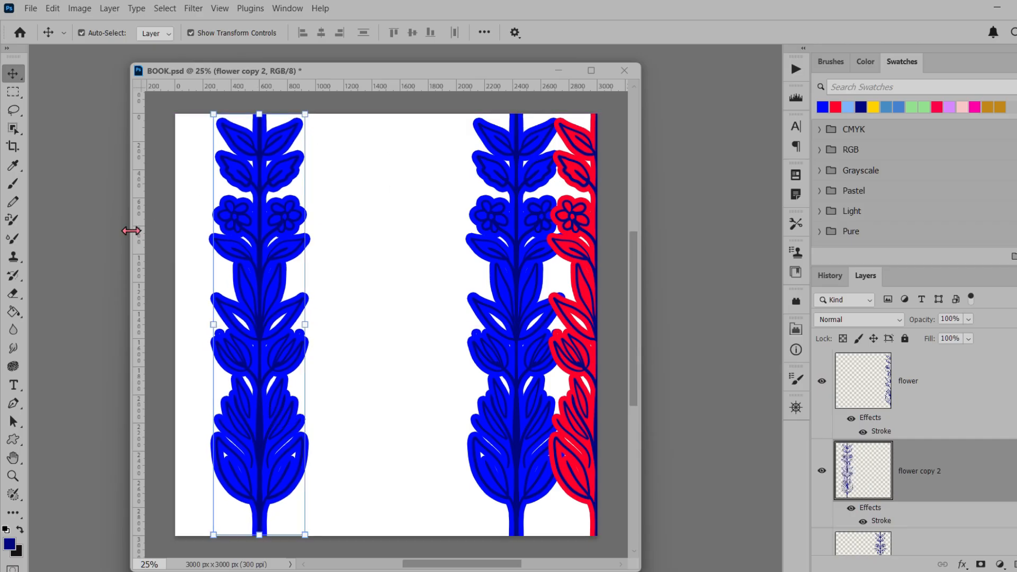
{"action": "left_click_drag", "start_coordinate": [138, 230], "coordinate": [386, 251]}
{"action": "left_click_drag", "start_coordinate": [484, 87], "coordinate": [495, 325]}
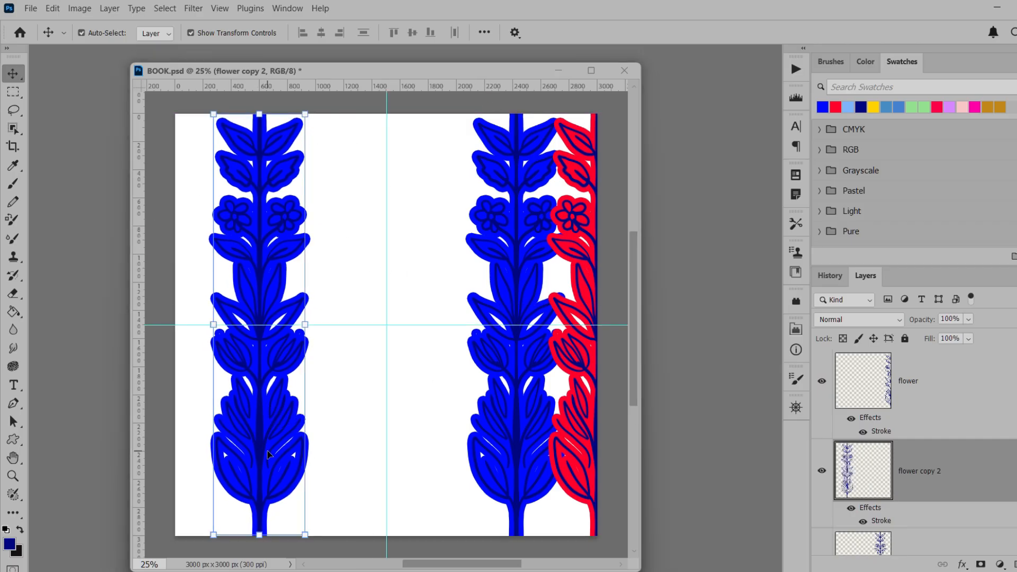
Duplicate the blue-outlined flower near 600 px, move the copy beneath it in the layer order, and place it about 120 px from the canvas's left edge
{"action": "left_click_drag", "start_coordinate": [911, 471], "coordinate": [910, 524]}
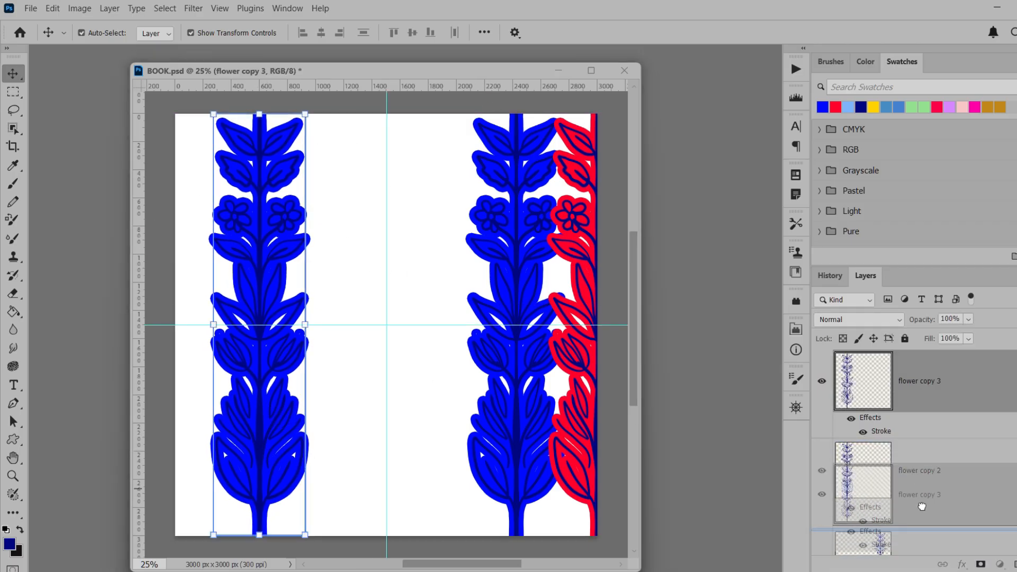
{"action": "left_click_drag", "start_coordinate": [253, 444], "coordinate": [290, 472]}
{"action": "left_click_drag", "start_coordinate": [639, 568], "coordinate": [733, 571]}
{"action": "left_click", "coordinate": [320, 466]}
{"action": "left_click", "coordinate": [322, 465]}
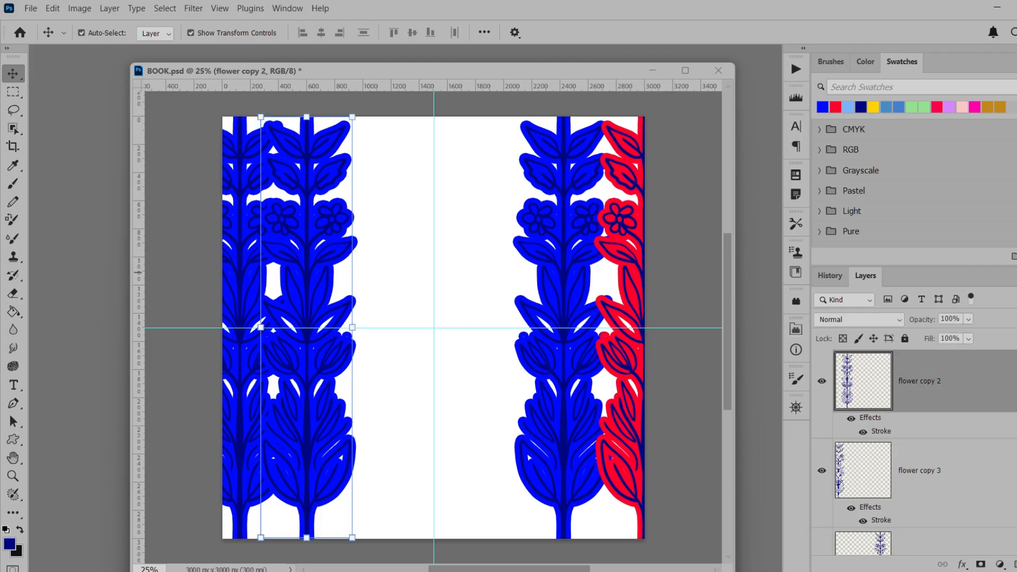
Change the stroke colour of the flower copy 2 layer to the red swatch
{"action": "double_click", "coordinate": [875, 432]}
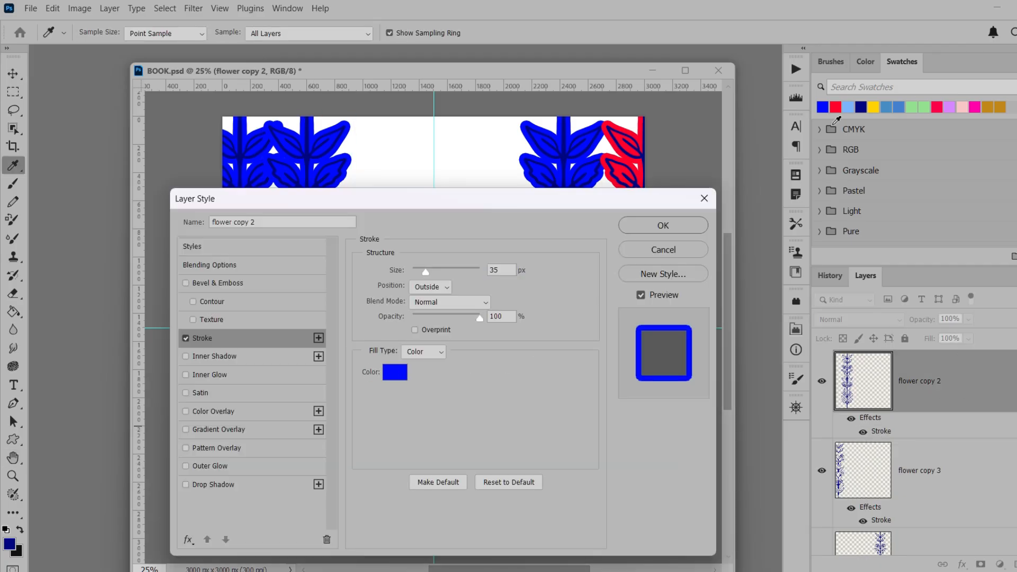
{"action": "left_click", "coordinate": [835, 107]}
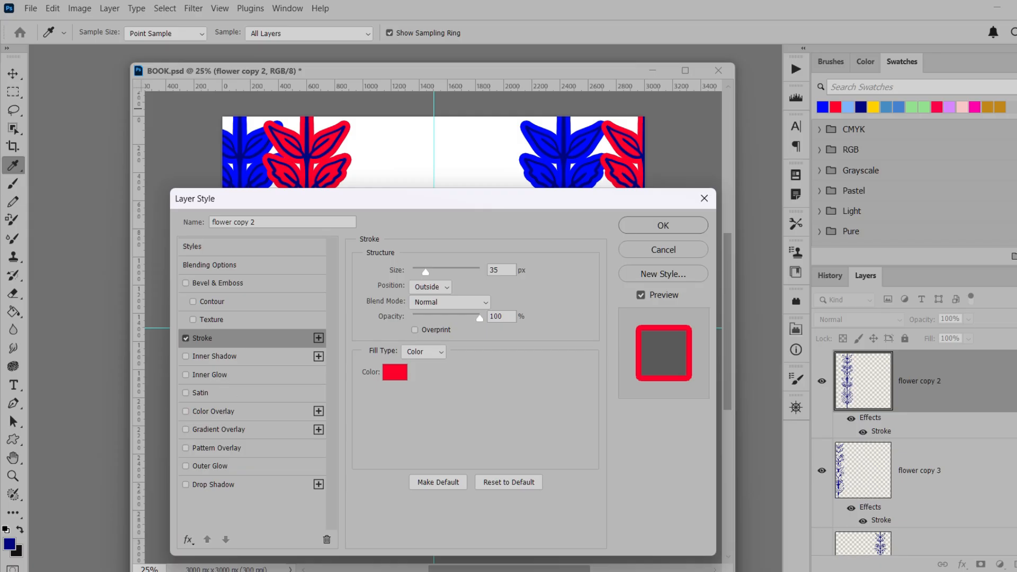
{"action": "left_click", "coordinate": [186, 392]}
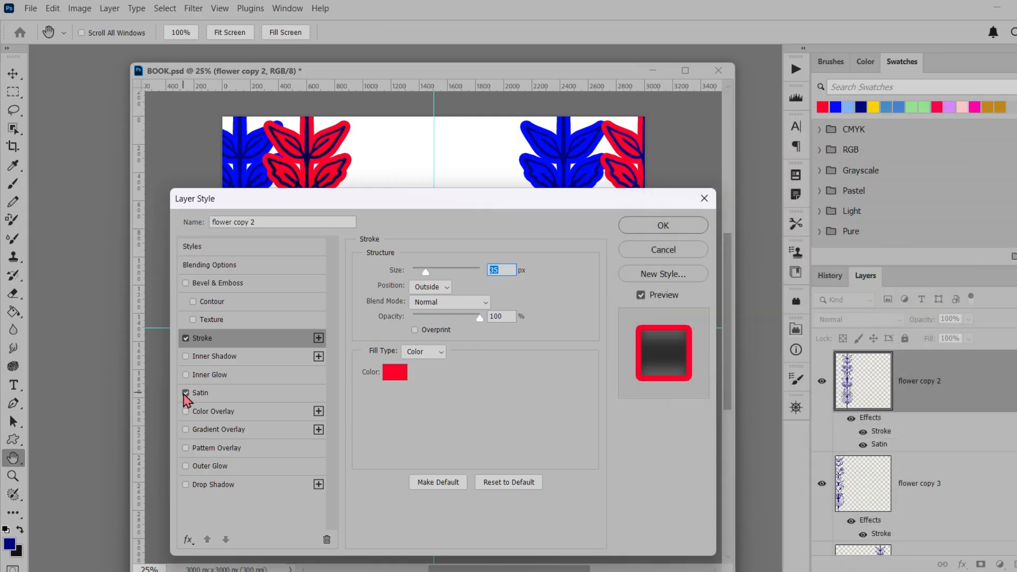
{"action": "left_click", "coordinate": [185, 393]}
Add a Color Overlay to flower copy 2 using the golden yellow swatch, Normal blend mode and 100% opacity, and apply the layer style
{"action": "left_click", "coordinate": [212, 411]}
{"action": "left_click", "coordinate": [506, 272]}
{"action": "left_click", "coordinate": [704, 202]}
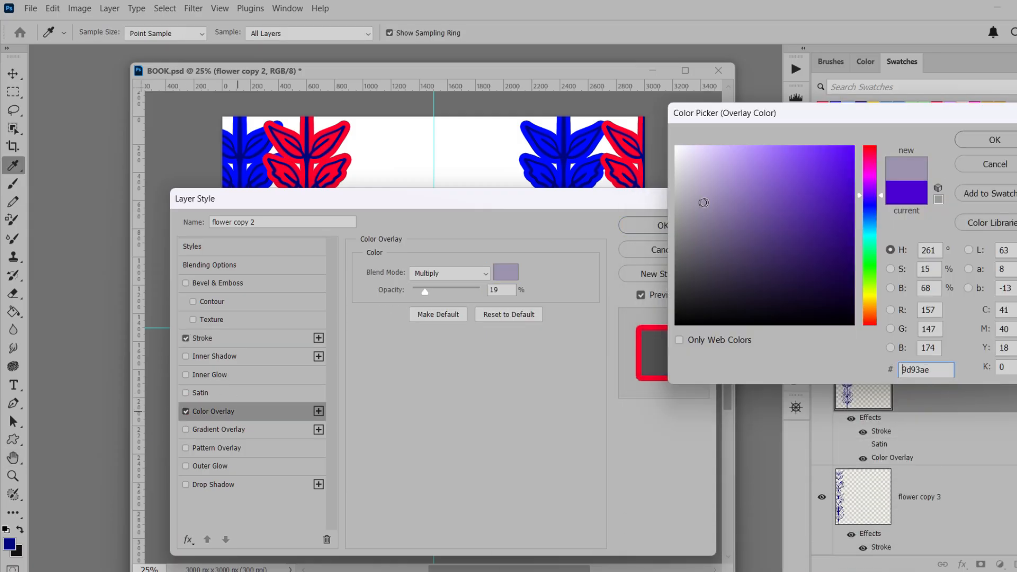
{"action": "left_click", "coordinate": [873, 102]}
{"action": "left_click", "coordinate": [982, 141]}
{"action": "left_click_drag", "start_coordinate": [425, 292], "coordinate": [495, 290]}
{"action": "left_click", "coordinate": [463, 273]}
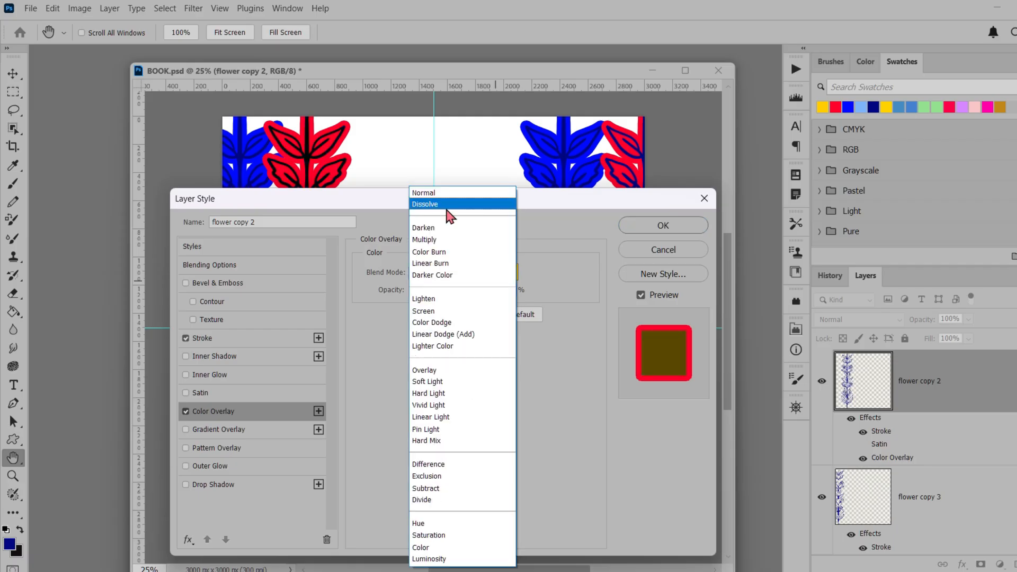
{"action": "left_click", "coordinate": [437, 193]}
{"action": "left_click", "coordinate": [663, 226]}
Add a Color Overlay to the flower copy layer and set its colour to bright yellow, ffe800
{"action": "left_click", "coordinate": [870, 549]}
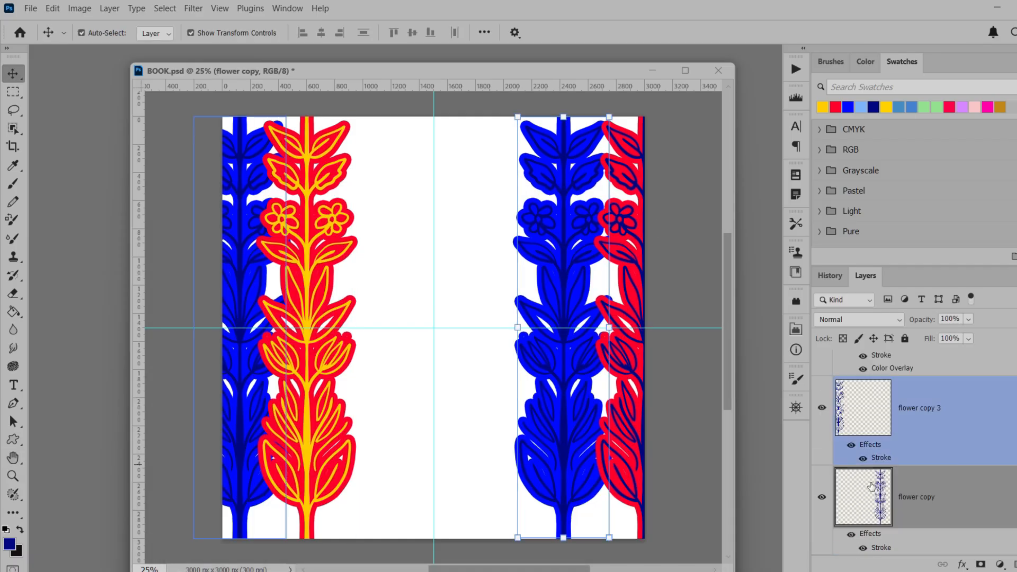
{"action": "double_click", "coordinate": [881, 547]}
{"action": "left_click", "coordinate": [223, 411]}
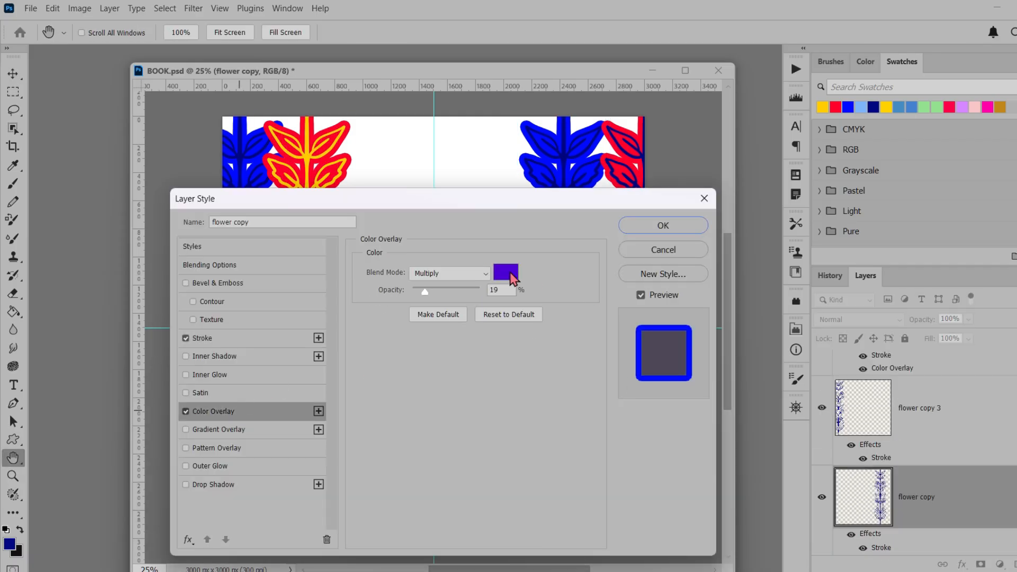
{"action": "left_click", "coordinate": [509, 272]}
{"action": "left_click", "coordinate": [867, 300]}
{"action": "key", "text": "ctrl+a"}
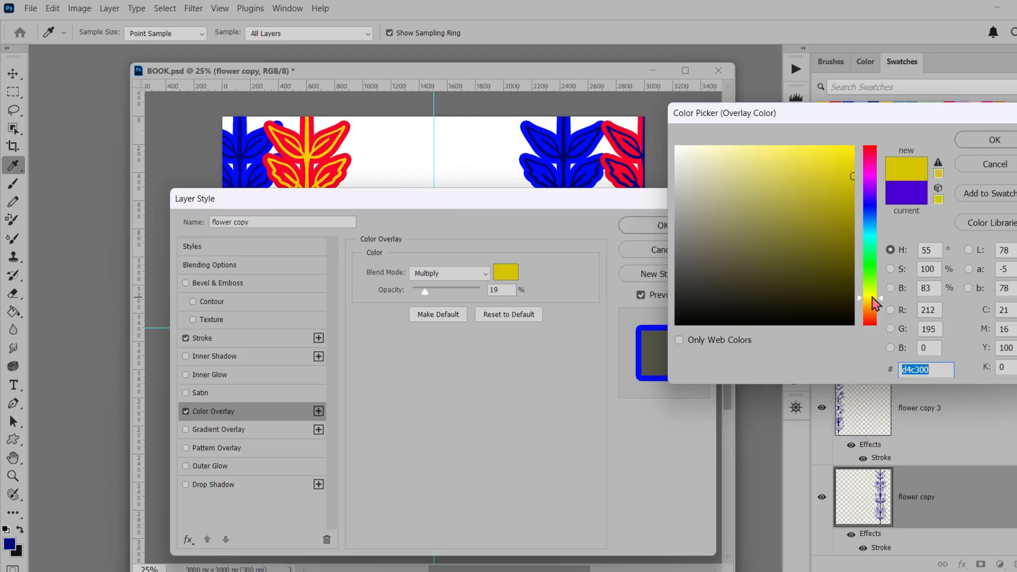
{"action": "type", "text": "ffe800"}
{"action": "left_click", "coordinate": [990, 140]}
Set the yellow overlay's blend mode to Normal and its opacity to 100%, and apply the layer style
{"action": "left_click", "coordinate": [449, 274]}
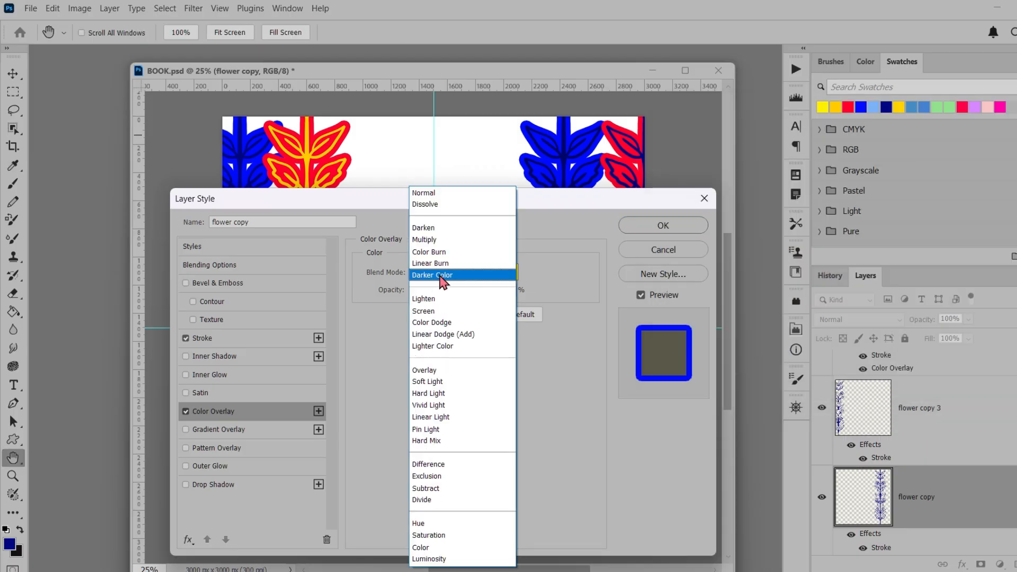
{"action": "left_click", "coordinate": [431, 195]}
{"action": "left_click_drag", "start_coordinate": [425, 292], "coordinate": [479, 290]}
{"action": "left_click", "coordinate": [663, 225]}
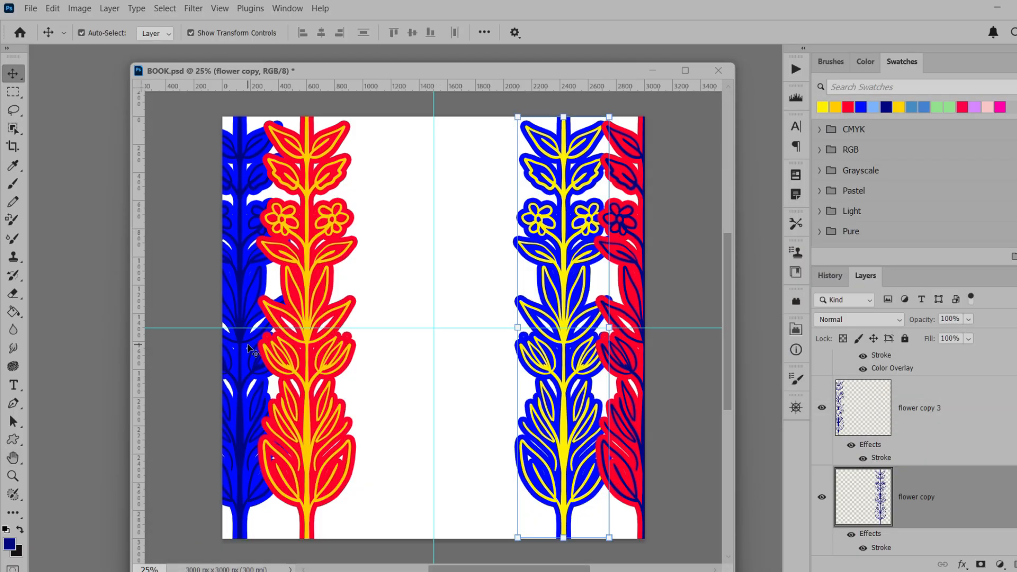
Select the flower on the canvas's left edge and set its stroke colour to the medium blue swatch, 458cc3
{"action": "left_click", "coordinate": [243, 371]}
{"action": "scroll", "coordinate": [1014, 494], "scroll_direction": "down", "scroll_amount": 3}
{"action": "scroll", "coordinate": [1006, 477], "scroll_direction": "up", "scroll_amount": 2}
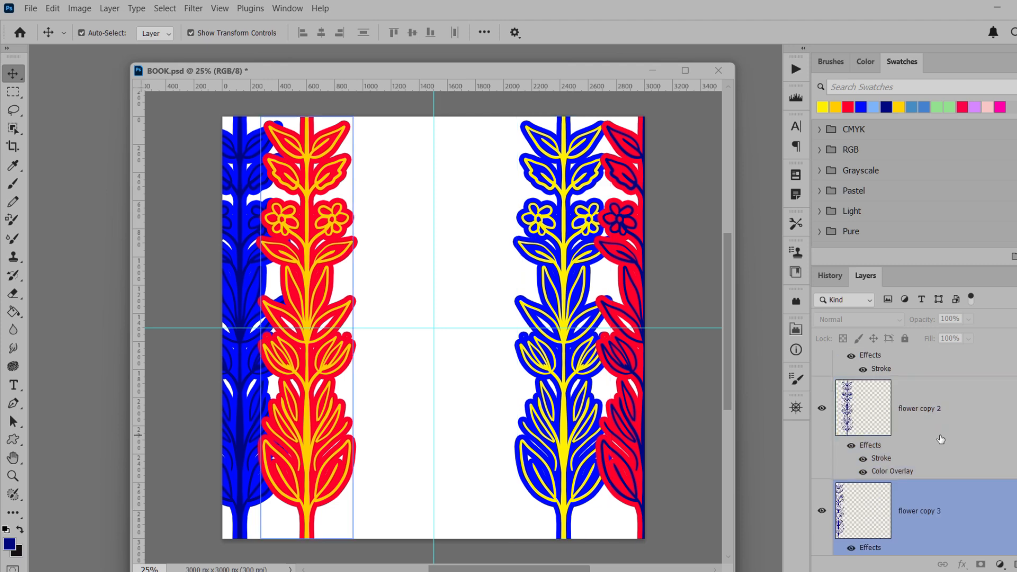
{"action": "left_click", "coordinate": [900, 418]}
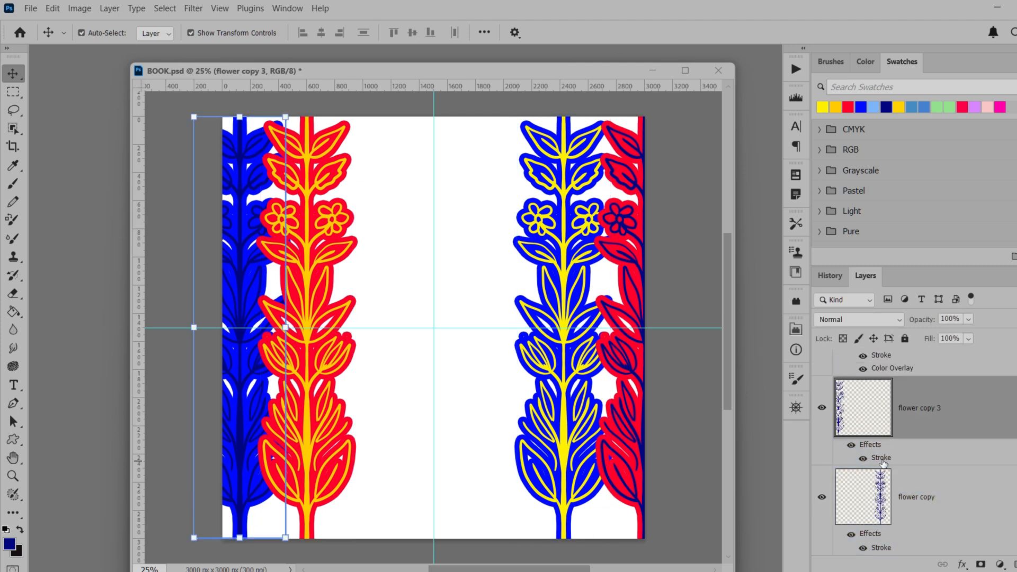
{"action": "double_click", "coordinate": [882, 459]}
{"action": "left_click", "coordinate": [625, 352]}
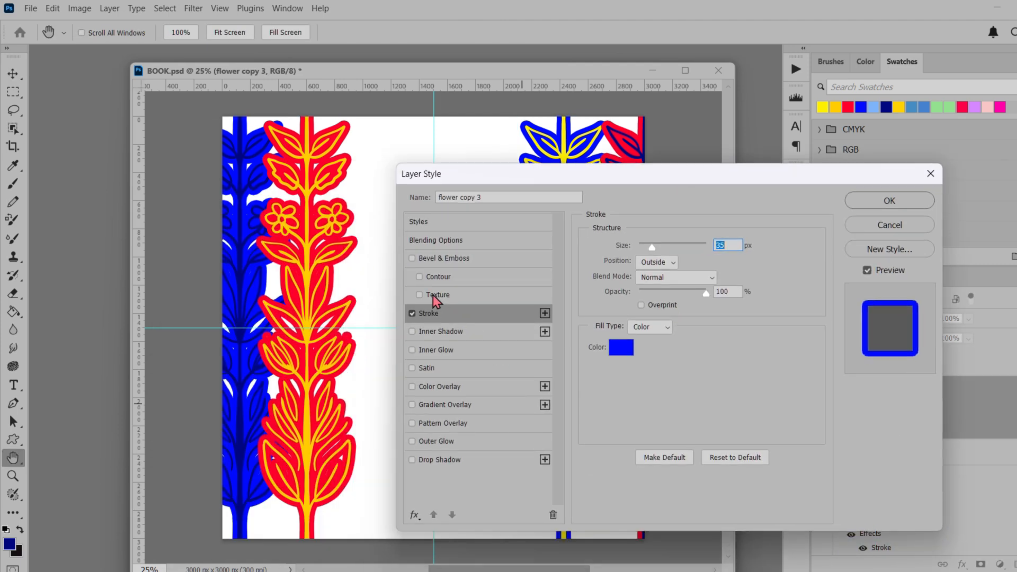
{"action": "left_click", "coordinate": [875, 110]}
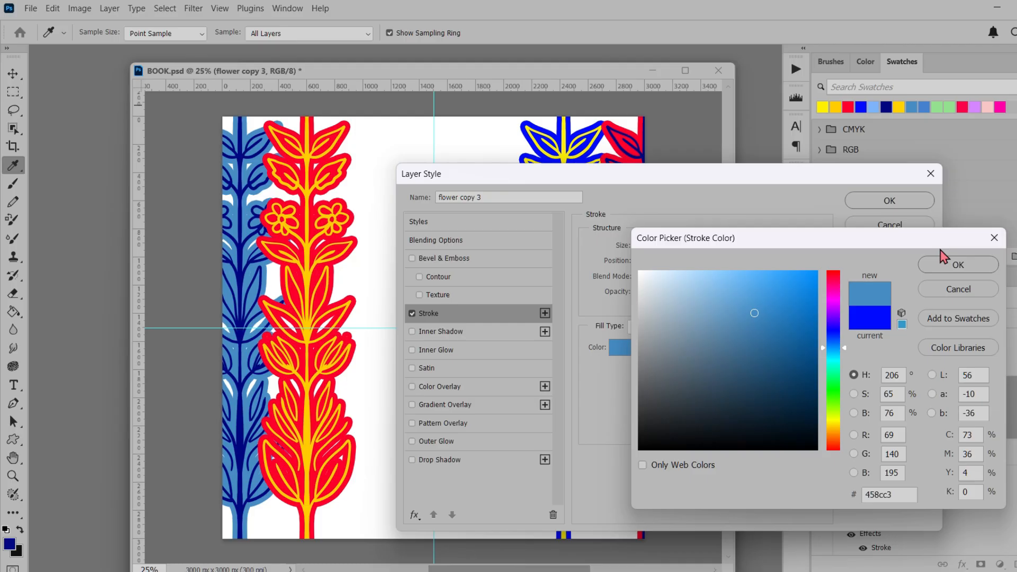
{"action": "left_click", "coordinate": [958, 264]}
{"action": "left_click", "coordinate": [881, 204]}
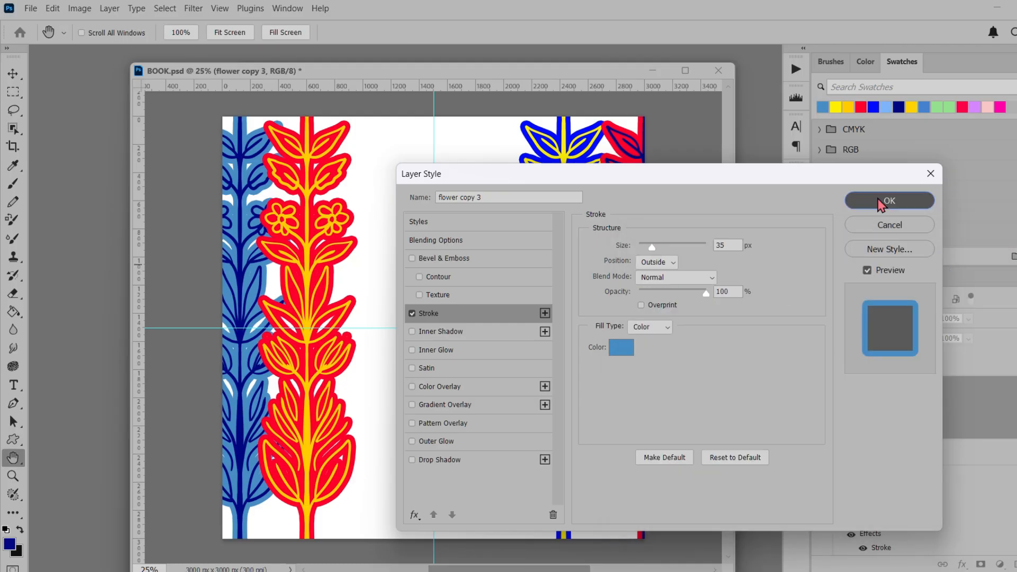
Add a Color Overlay in bright blue, 000cff, to the flower copy 3 layer and apply the layer style
{"action": "left_click", "coordinate": [493, 387]}
{"action": "left_click", "coordinate": [678, 249]}
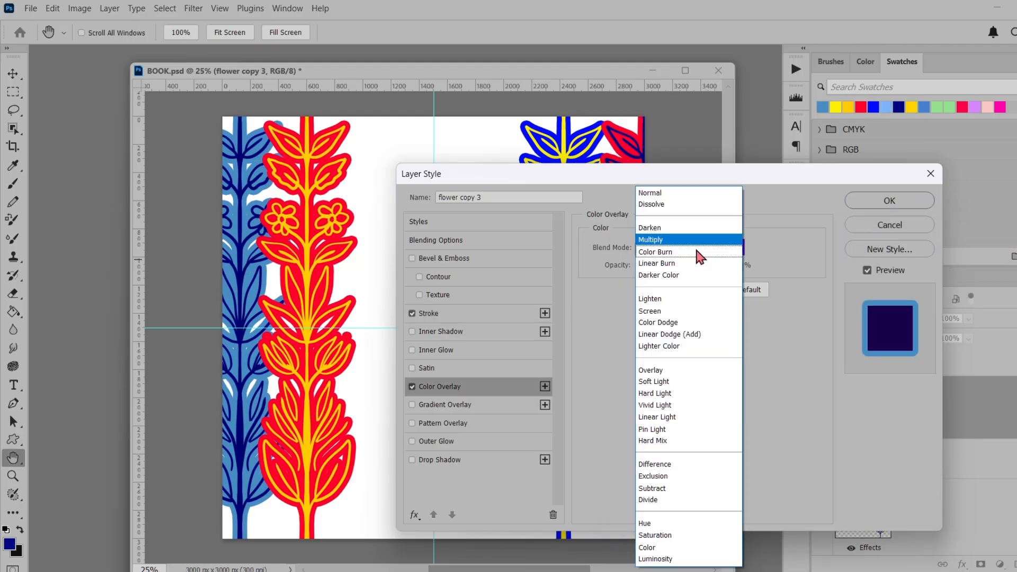
{"action": "key", "text": "Escape"}
{"action": "left_click", "coordinate": [736, 252]}
{"action": "left_click", "coordinate": [590, 140]}
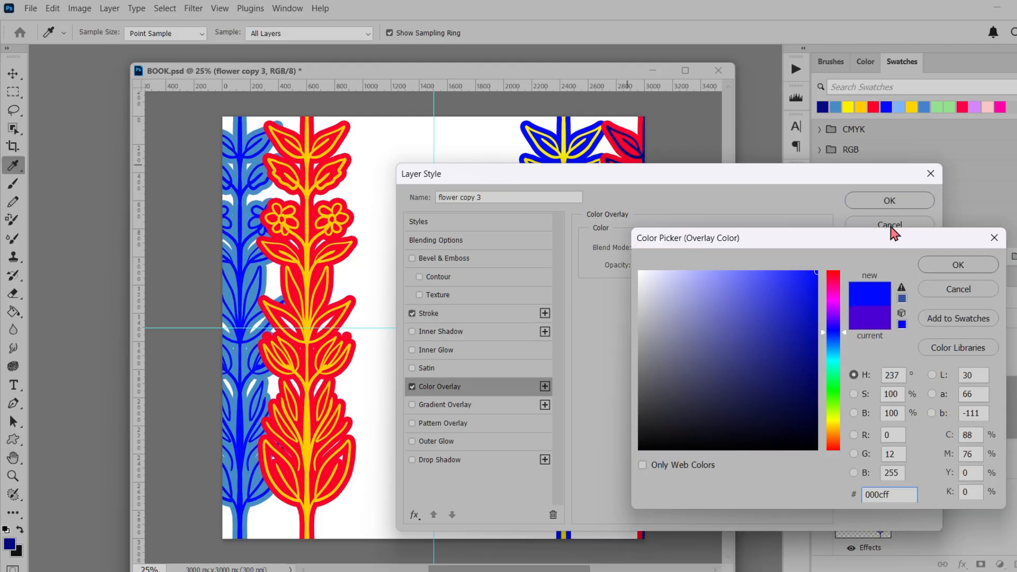
{"action": "left_click", "coordinate": [957, 264]}
{"action": "left_click", "coordinate": [889, 200]}
{"action": "left_click", "coordinate": [610, 554]}
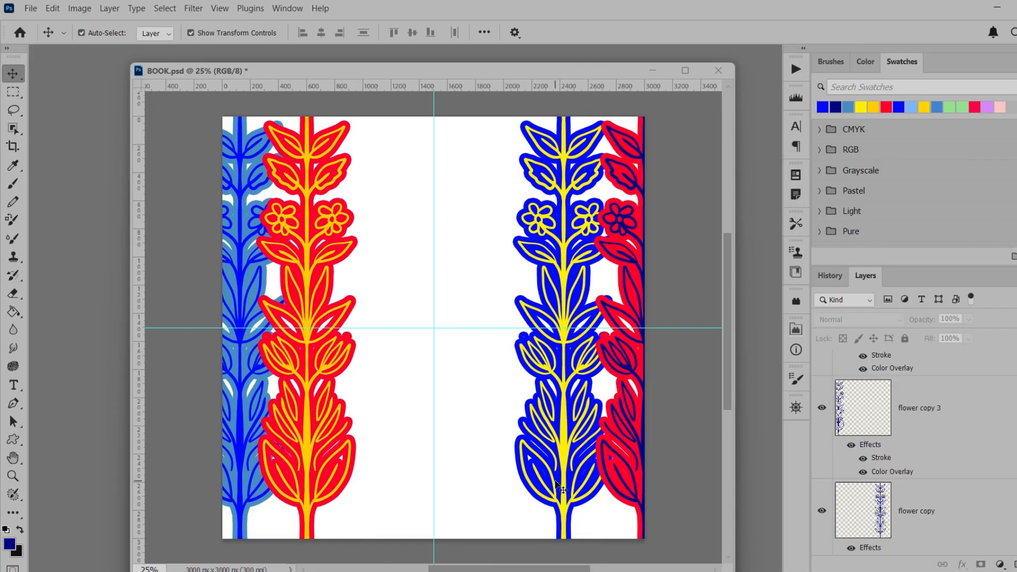
Add a new layer between the Background and the flower layers and name it backg
{"action": "left_click", "coordinate": [956, 521]}
{"action": "left_click", "coordinate": [1016, 565]}
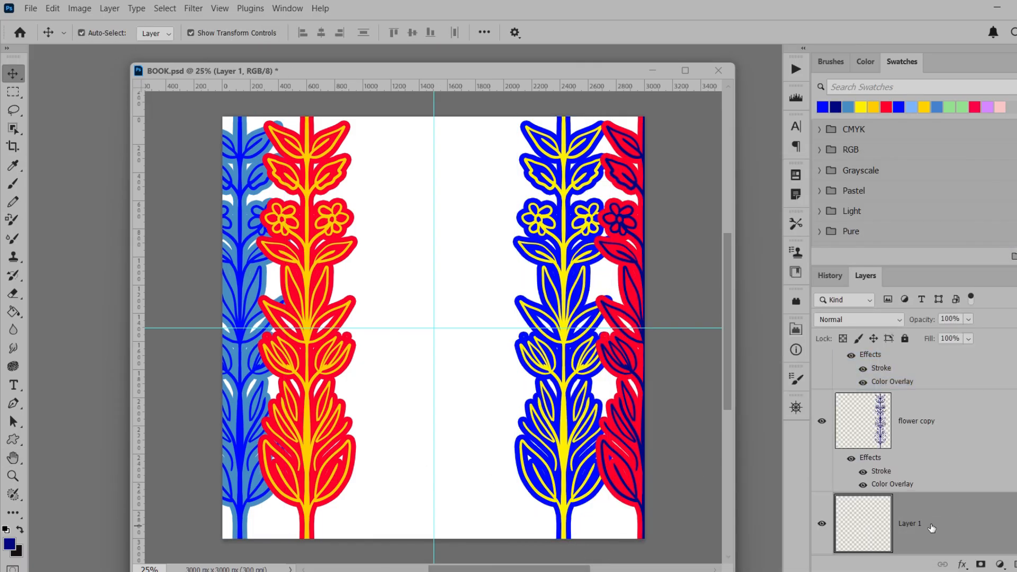
{"action": "double_click", "coordinate": [910, 525]}
{"action": "key", "text": "Return"}
Set the foreground colour to bright yellow and fill the backg layer with it using the Paint Bucket
{"action": "left_click", "coordinate": [9, 543]}
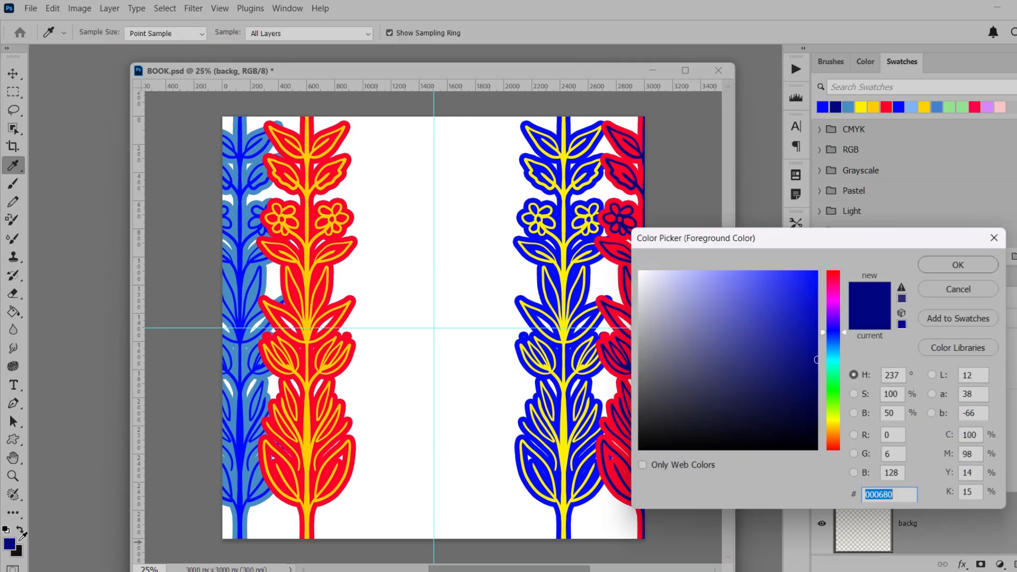
{"action": "left_click", "coordinate": [833, 418]}
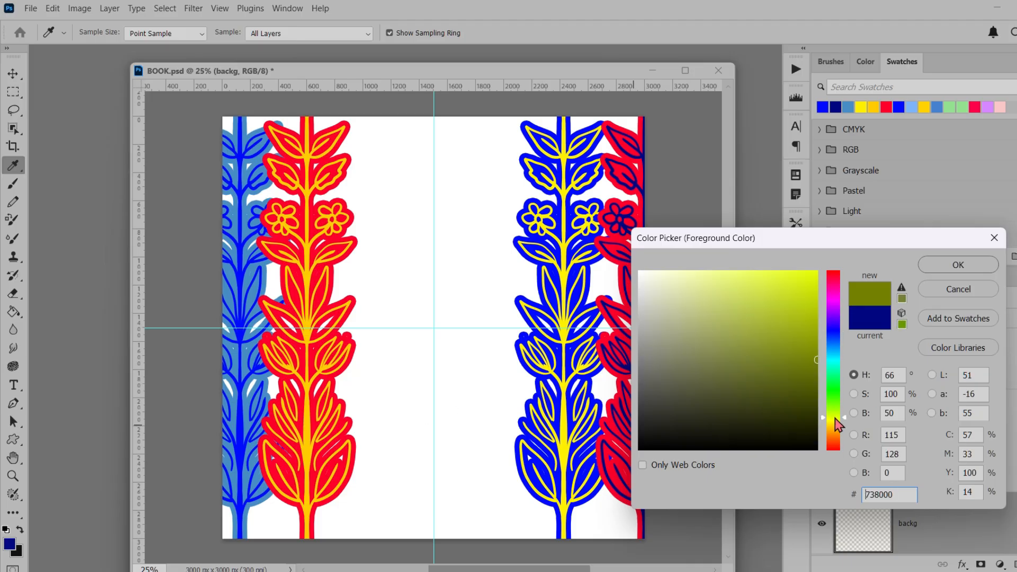
{"action": "left_click_drag", "start_coordinate": [835, 424], "coordinate": [835, 422]}
{"action": "left_click_drag", "start_coordinate": [797, 342], "coordinate": [827, 256]}
{"action": "left_click", "coordinate": [951, 263]}
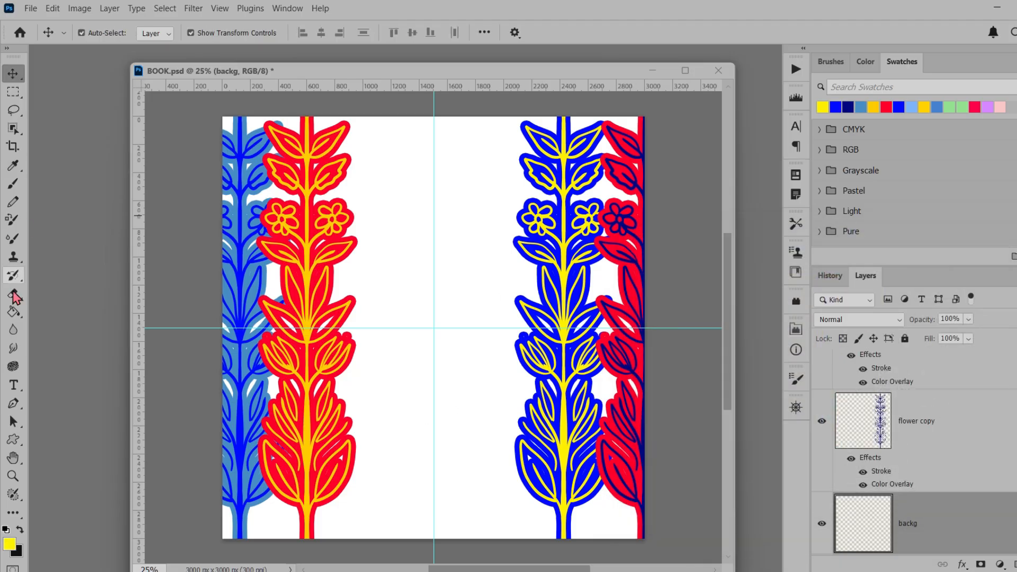
{"action": "left_click", "coordinate": [13, 311]}
{"action": "left_click", "coordinate": [446, 276]}
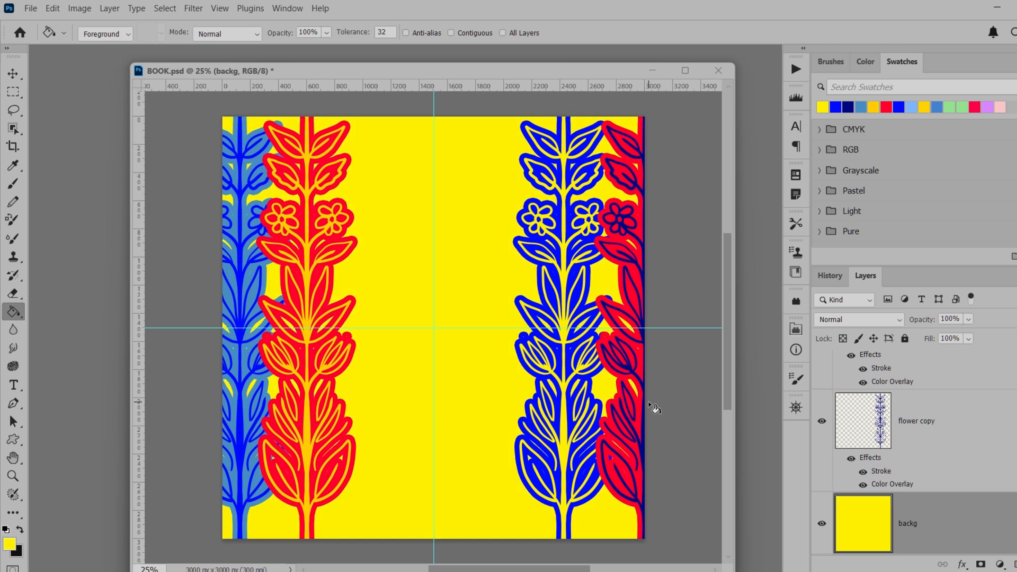
Select all the flower layers with the Move tool active and put them in one group
{"action": "left_click", "coordinate": [14, 74]}
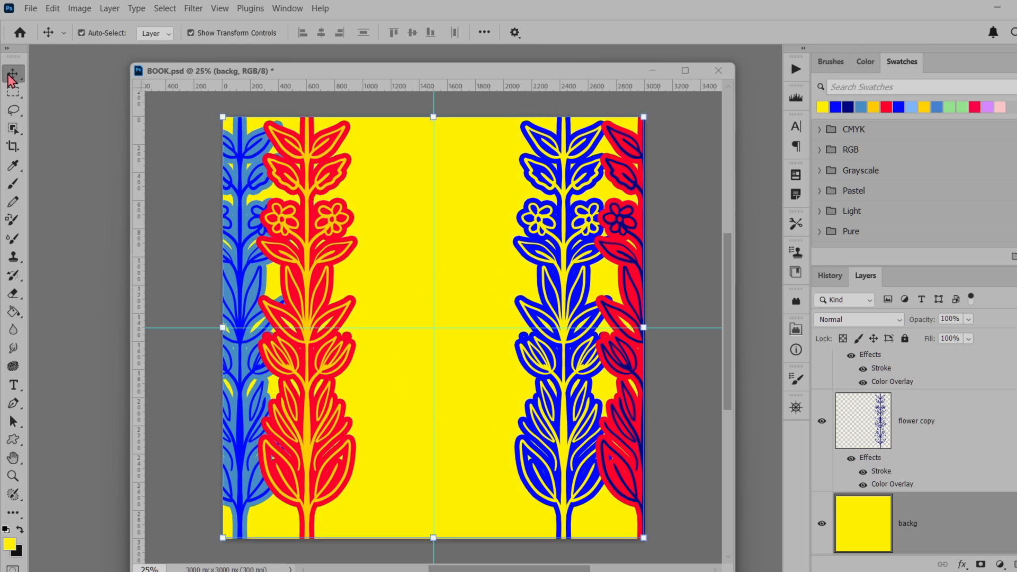
{"action": "left_click", "coordinate": [310, 244]}
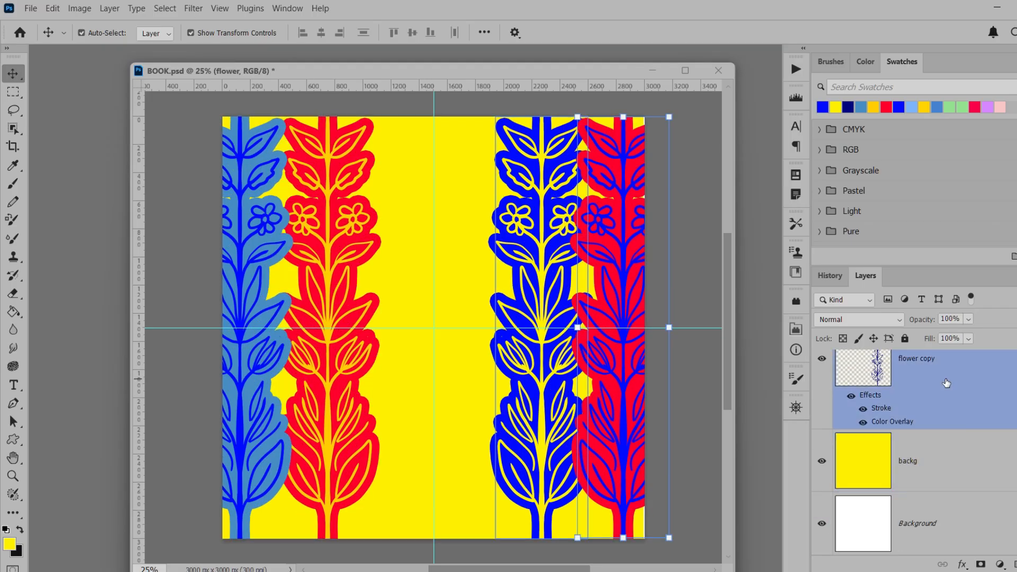
{"action": "left_click", "coordinate": [945, 381], "text": "shift"}
{"action": "key", "text": "ctrl+g"}
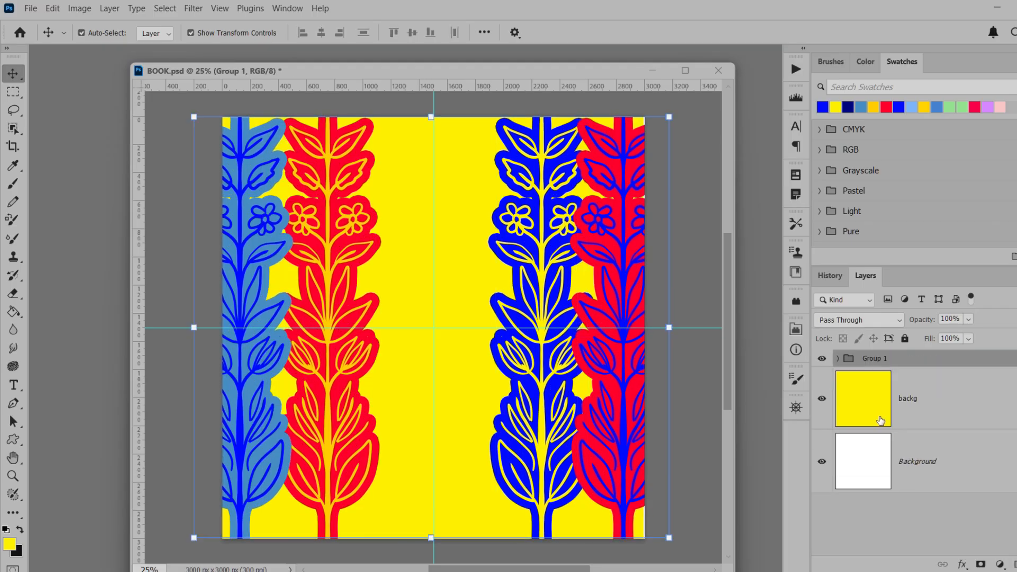
Hide the flower group and fully lock the backg layer
{"action": "left_click", "coordinate": [821, 361]}
{"action": "left_click", "coordinate": [905, 404]}
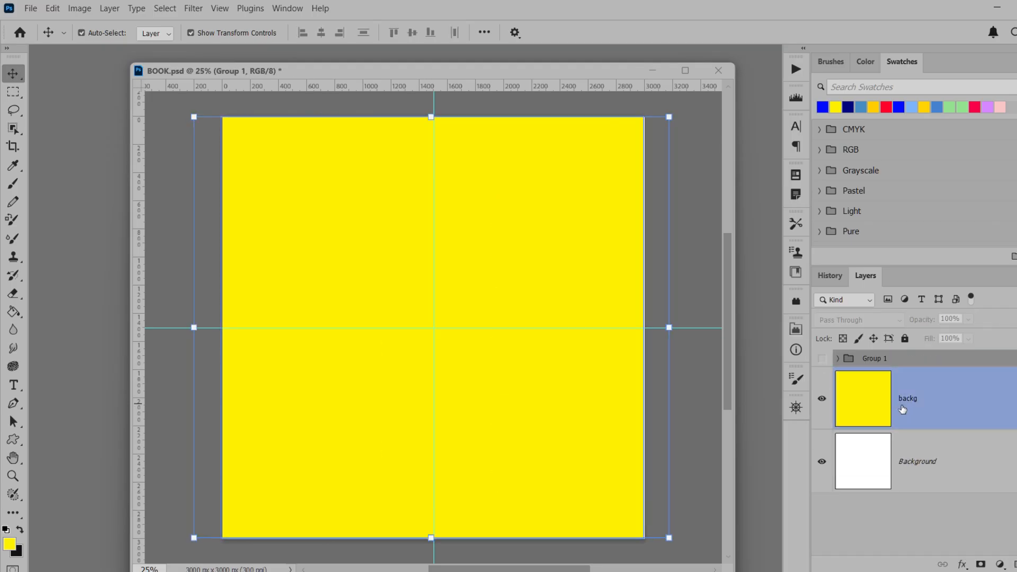
{"action": "left_click", "coordinate": [904, 339]}
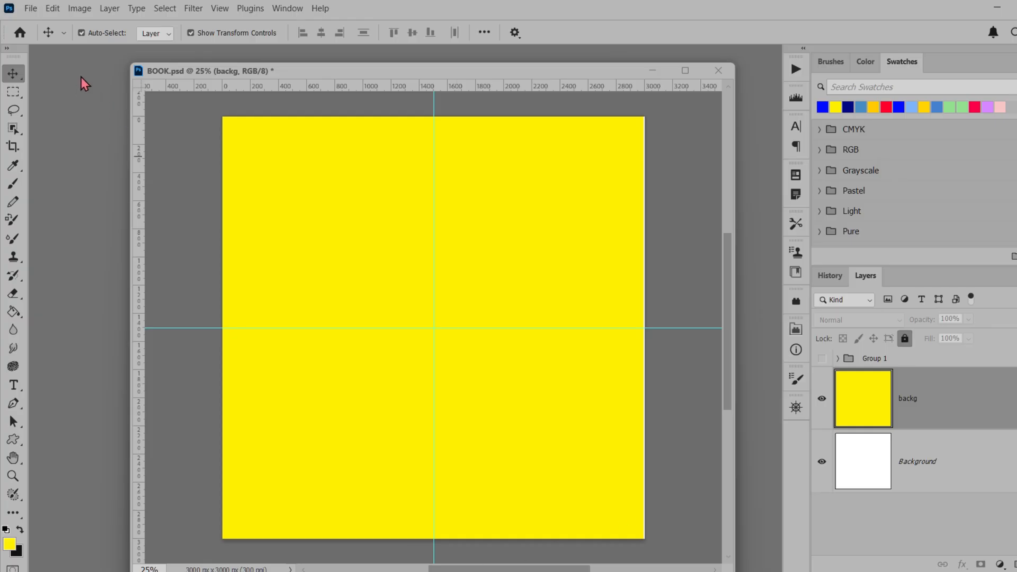
Open the bee photo 9093f9faa18a03d7a8356df4e4f6220d.jpg in its own floating window and convert its Background into an editable layer
{"action": "mouse_move", "coordinate": [272, 73]}
{"action": "left_mouse_down"}
{"action": "mouse_move", "coordinate": [269, 59]}
{"action": "mouse_move", "coordinate": [279, 65]}
{"action": "left_mouse_up"}
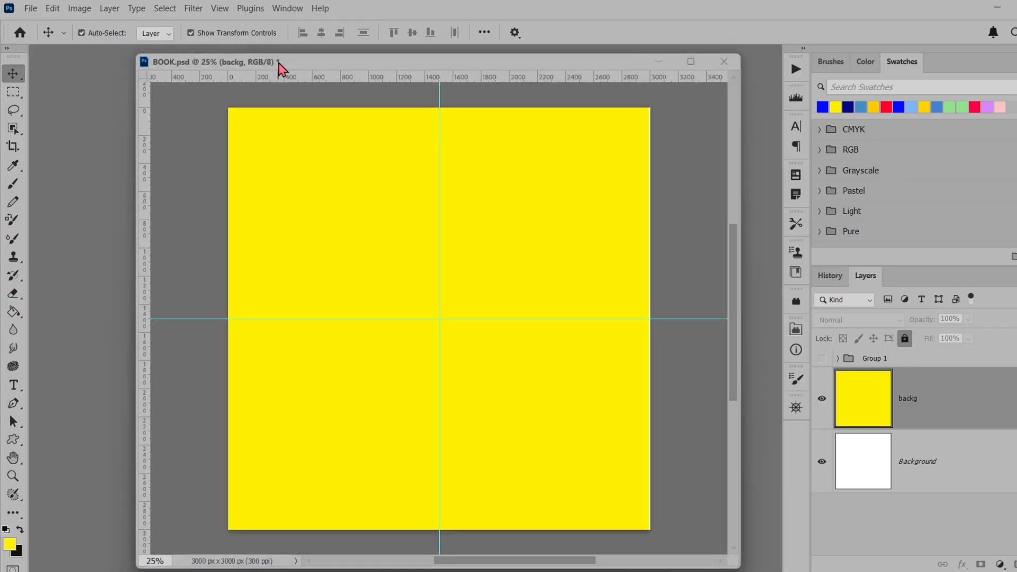
{"action": "left_click", "coordinate": [31, 8]}
{"action": "left_click", "coordinate": [40, 32]}
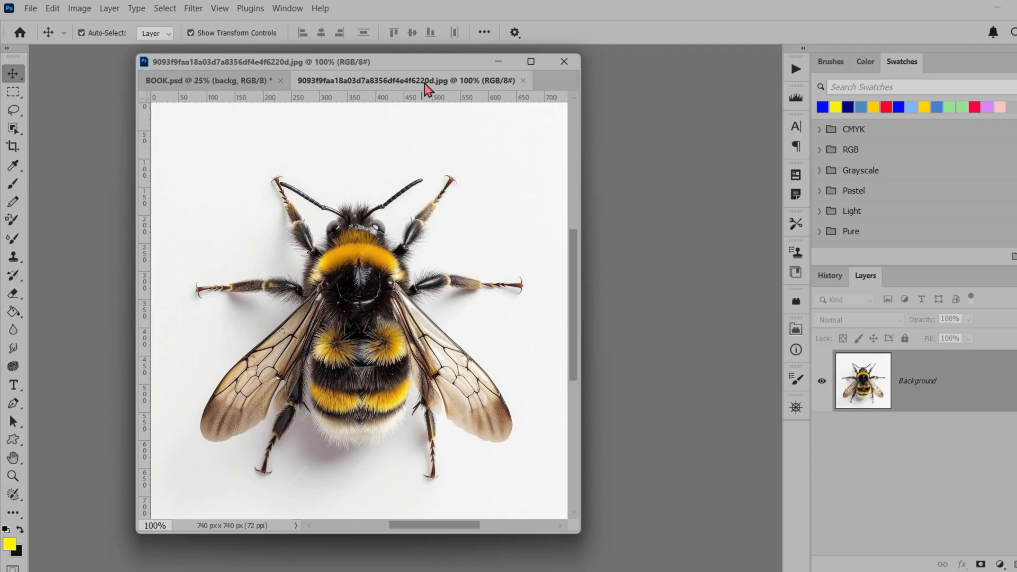
{"action": "left_click_drag", "start_coordinate": [423, 80], "coordinate": [479, 164]}
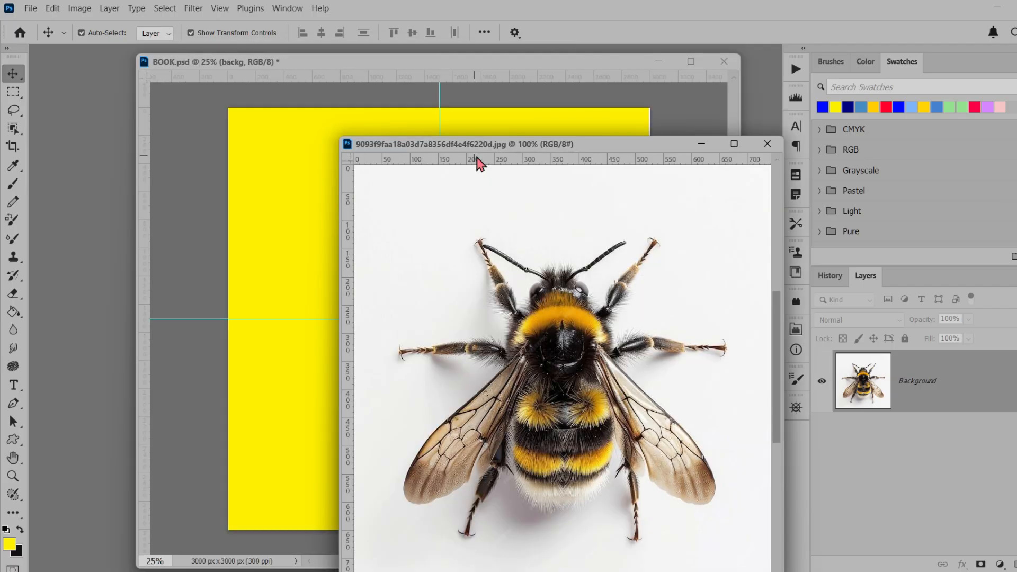
{"action": "left_click_drag", "start_coordinate": [551, 155], "coordinate": [475, 138]}
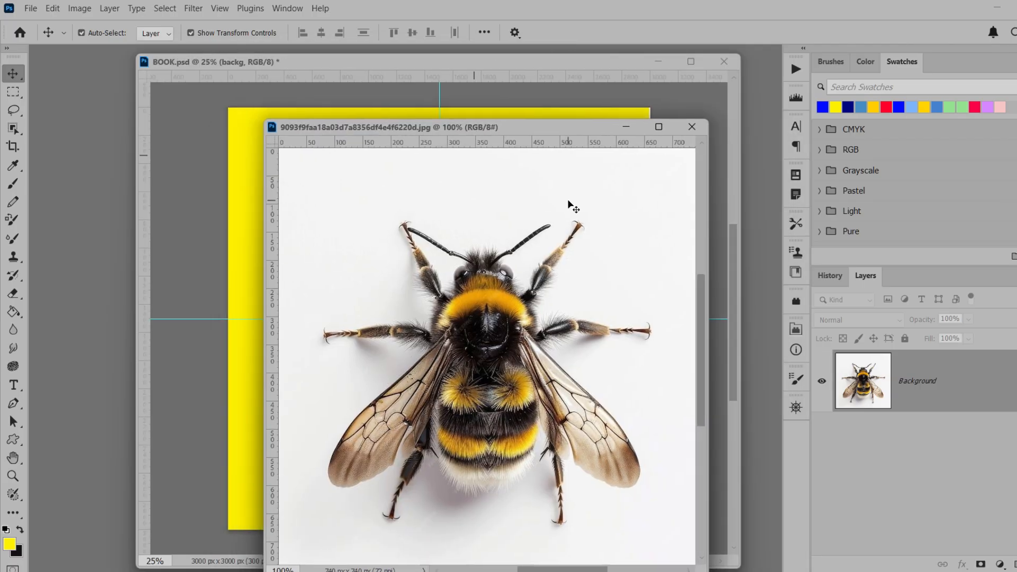
{"action": "left_click", "coordinate": [1016, 381]}
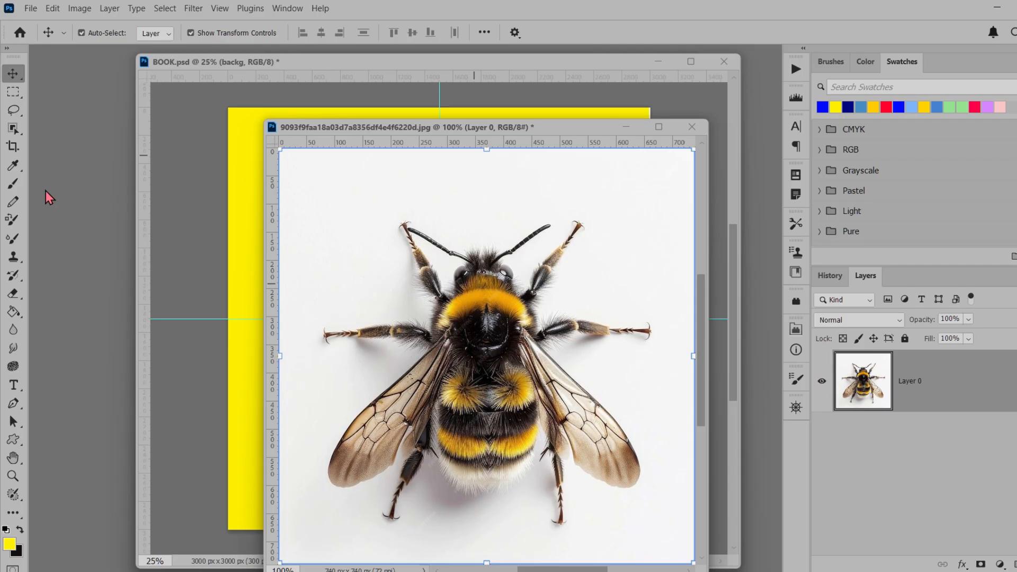
Remove the white background around the bee by selecting the bee, inverting the selection, deleting and deselecting
{"action": "left_click", "coordinate": [16, 133]}
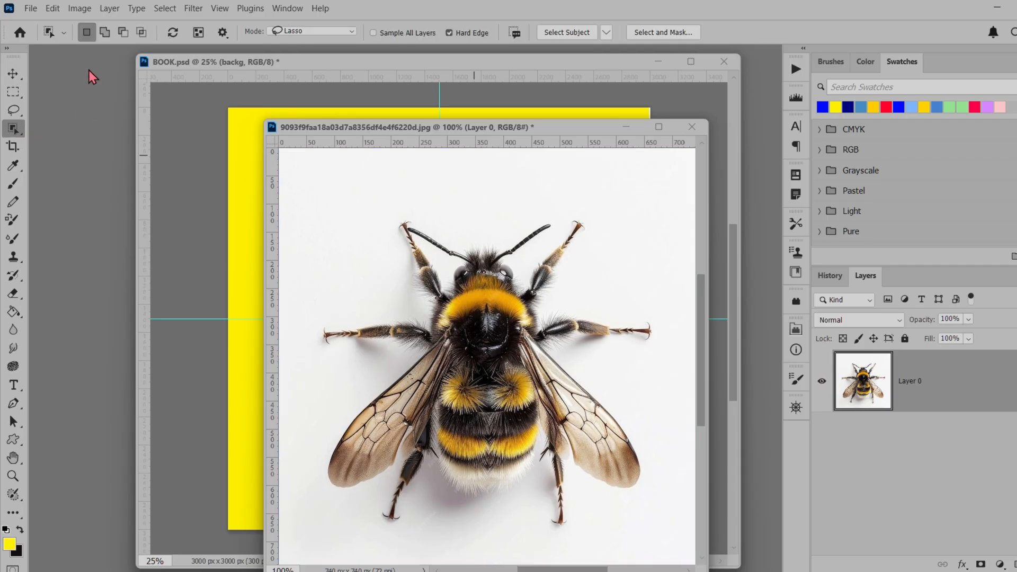
{"action": "left_click", "coordinate": [484, 312]}
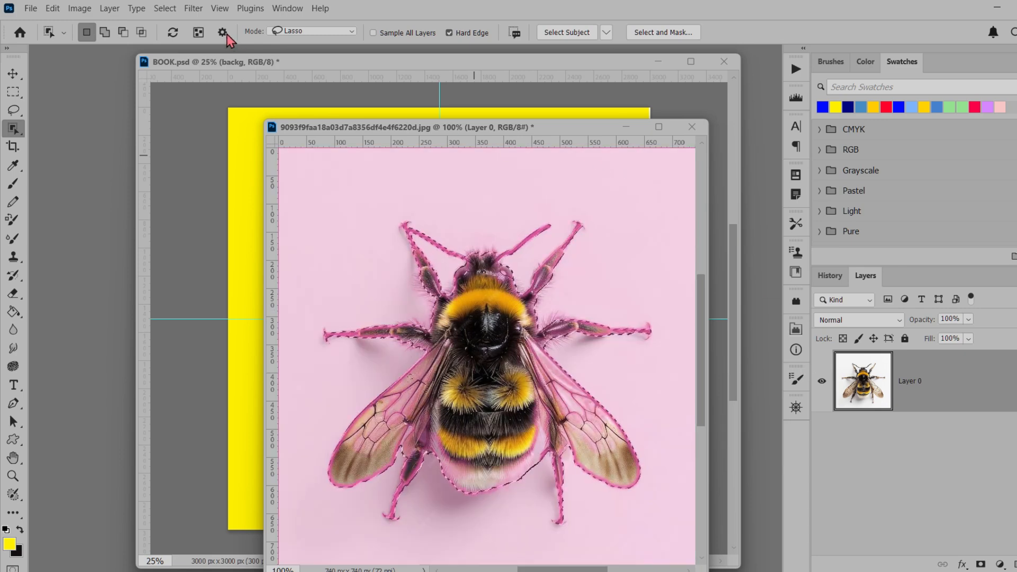
{"action": "left_click", "coordinate": [165, 8]}
{"action": "left_click", "coordinate": [176, 63]}
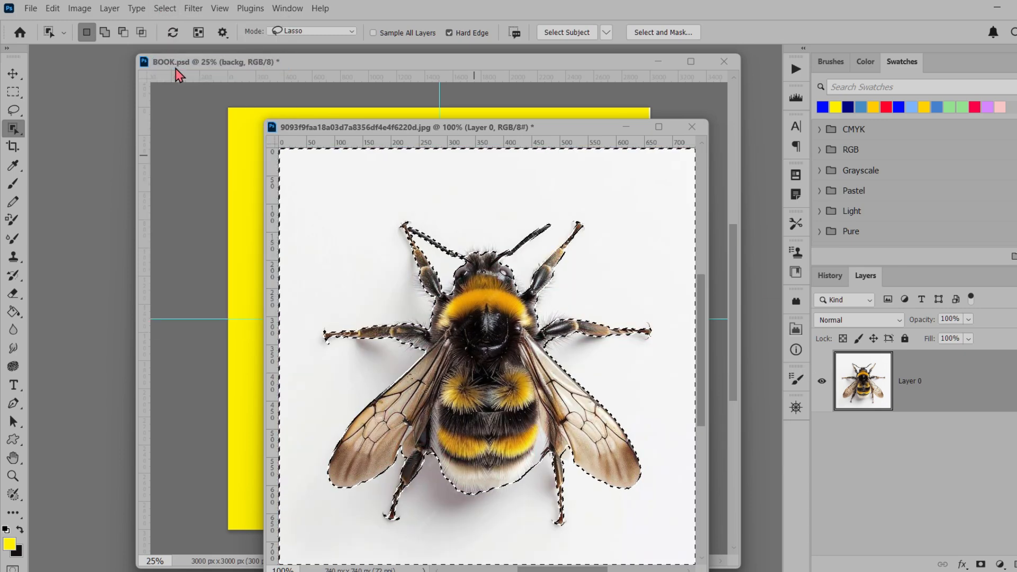
{"action": "key", "text": "Delete"}
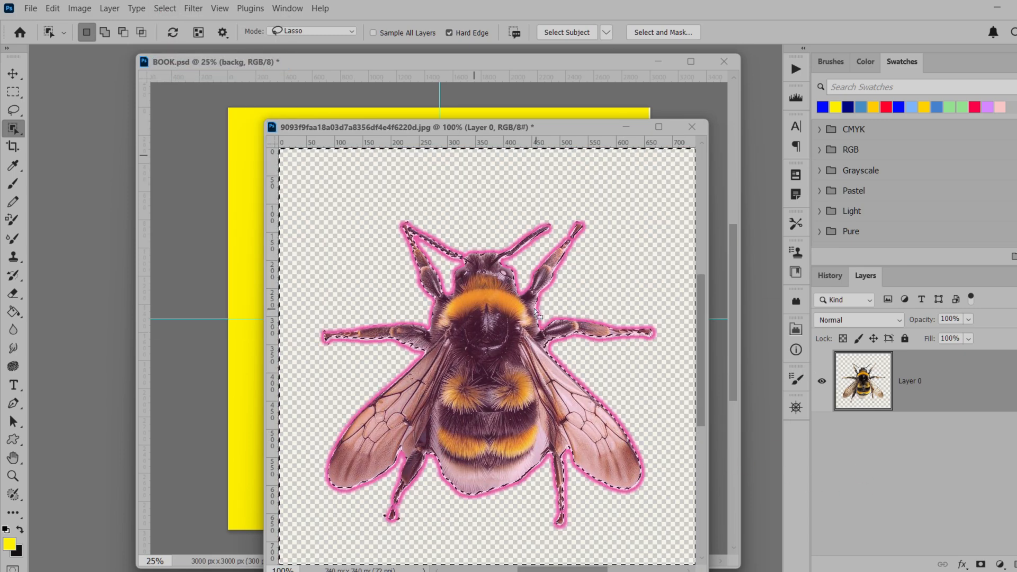
{"action": "left_click", "coordinate": [13, 109]}
{"action": "key", "text": "ctrl+d"}
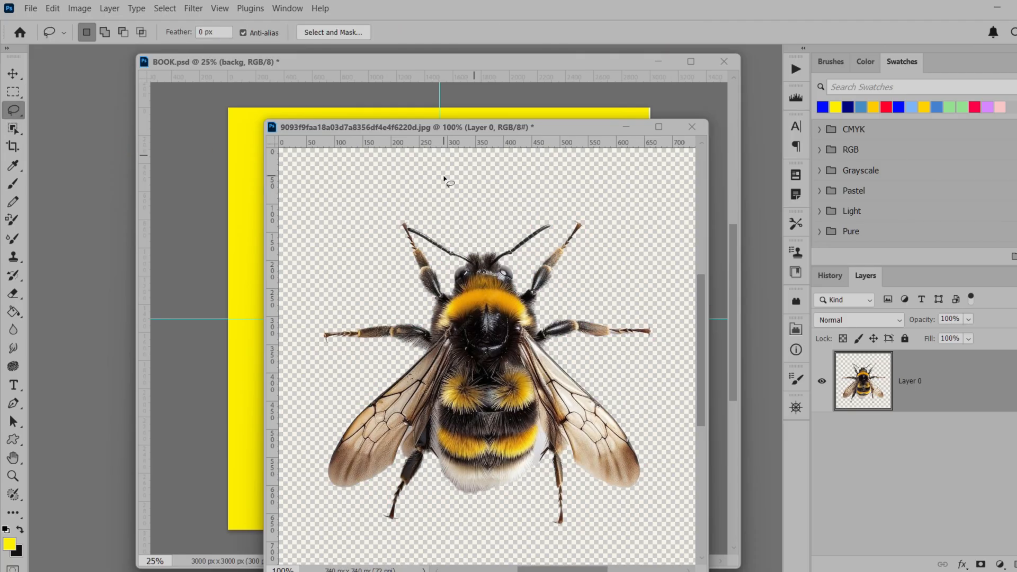
Copy the cut-out bee into BOOK.psd and scale it up proportionally so it fills most of the canvas, centred on the guides
{"action": "left_click", "coordinate": [13, 73]}
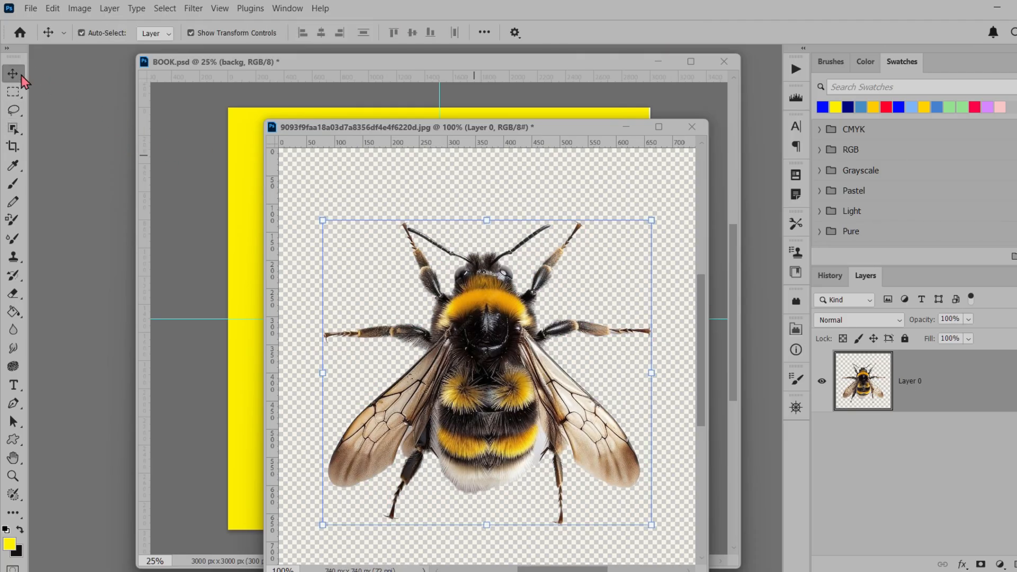
{"action": "left_click_drag", "start_coordinate": [476, 366], "coordinate": [259, 369]}
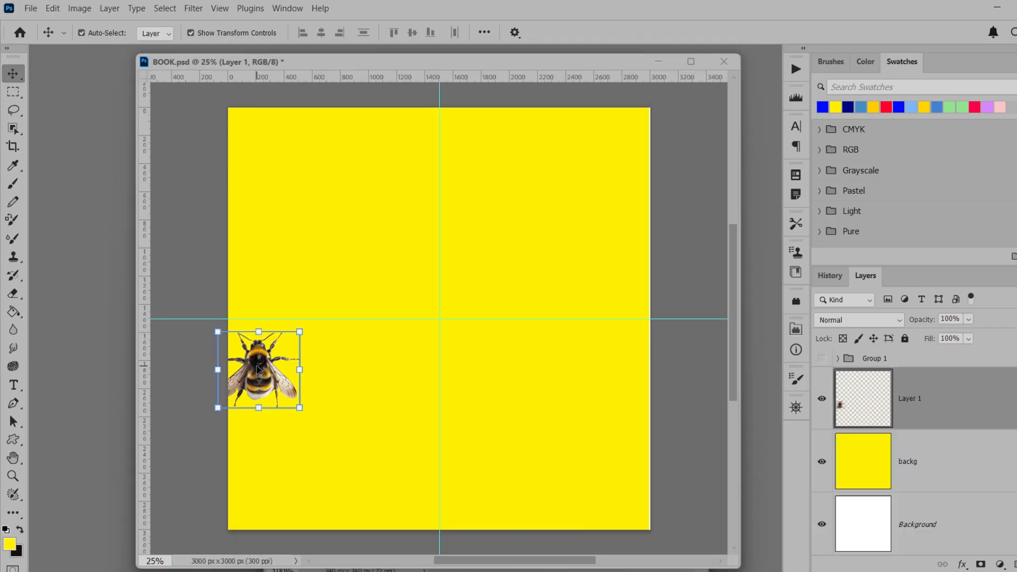
{"action": "left_click_drag", "start_coordinate": [305, 328], "coordinate": [474, 181]}
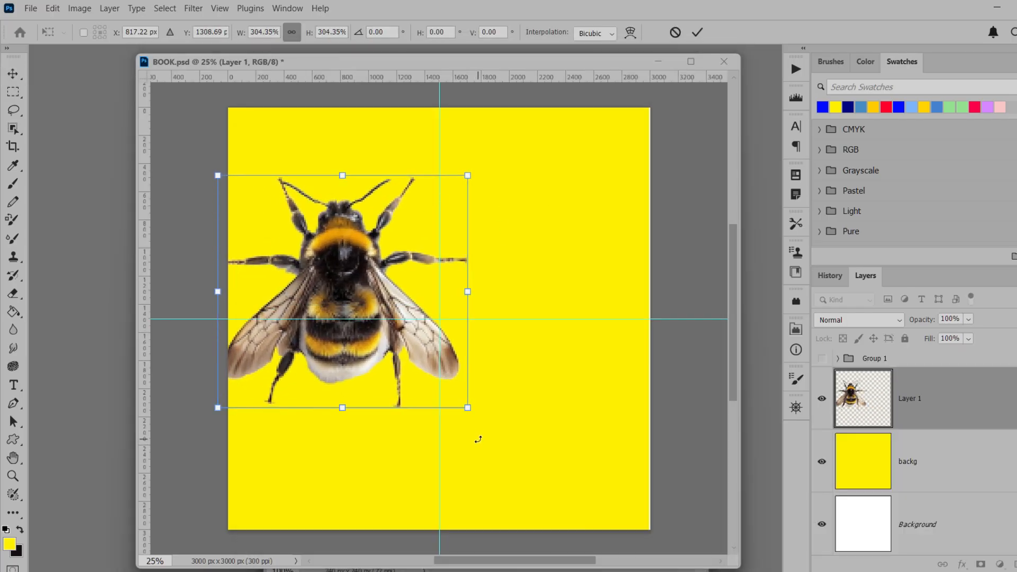
{"action": "left_click_drag", "start_coordinate": [475, 419], "coordinate": [621, 499]}
{"action": "left_click_drag", "start_coordinate": [486, 435], "coordinate": [526, 407]}
{"action": "key", "text": "Return"}
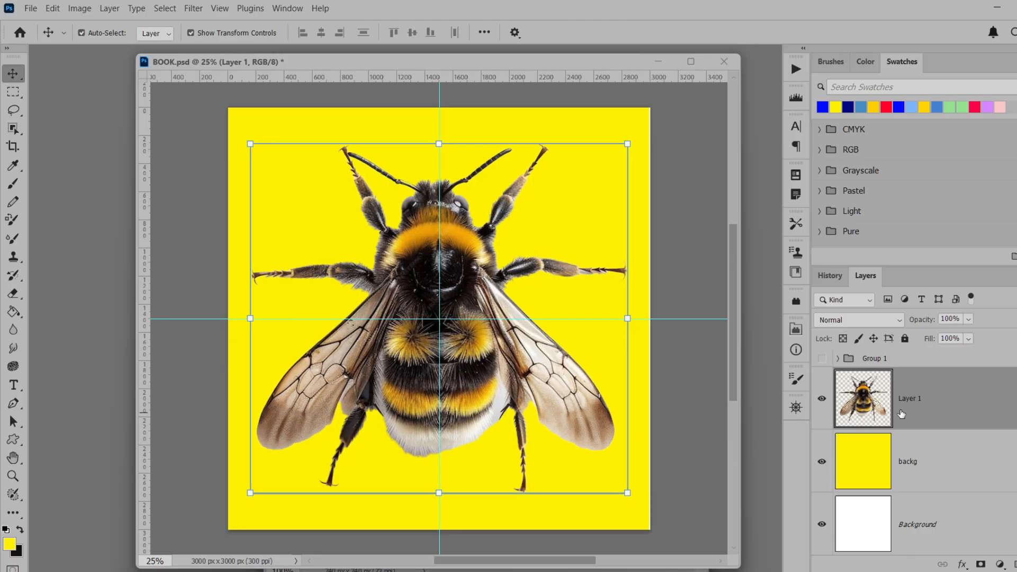
Select the bee with the Object Selection tool and fill its shape with black on a new layer, ending with no selection
{"action": "left_click", "coordinate": [13, 128]}
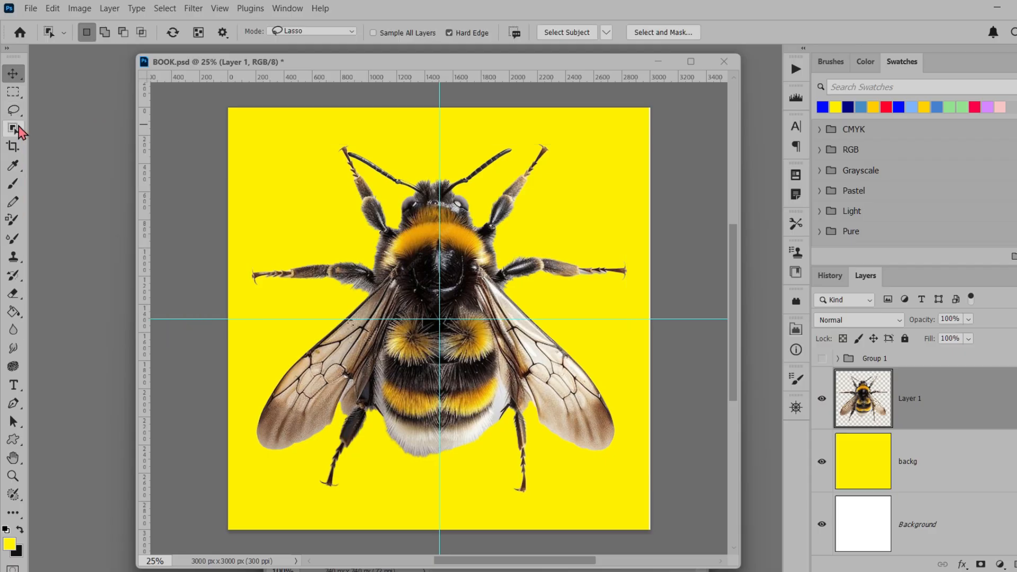
{"action": "left_click", "coordinate": [419, 257]}
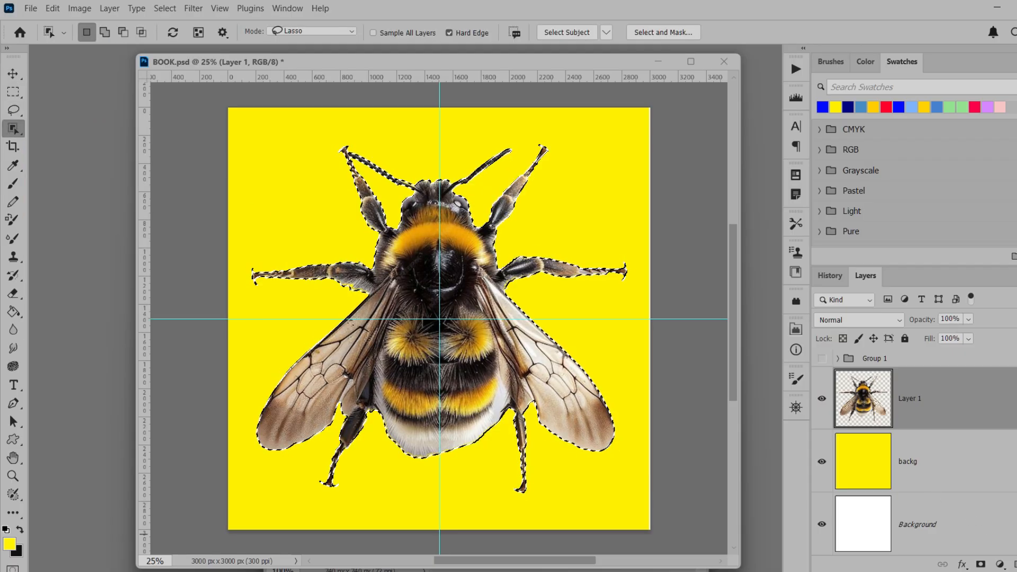
{"action": "key", "text": "ctrl+shift+alt+n"}
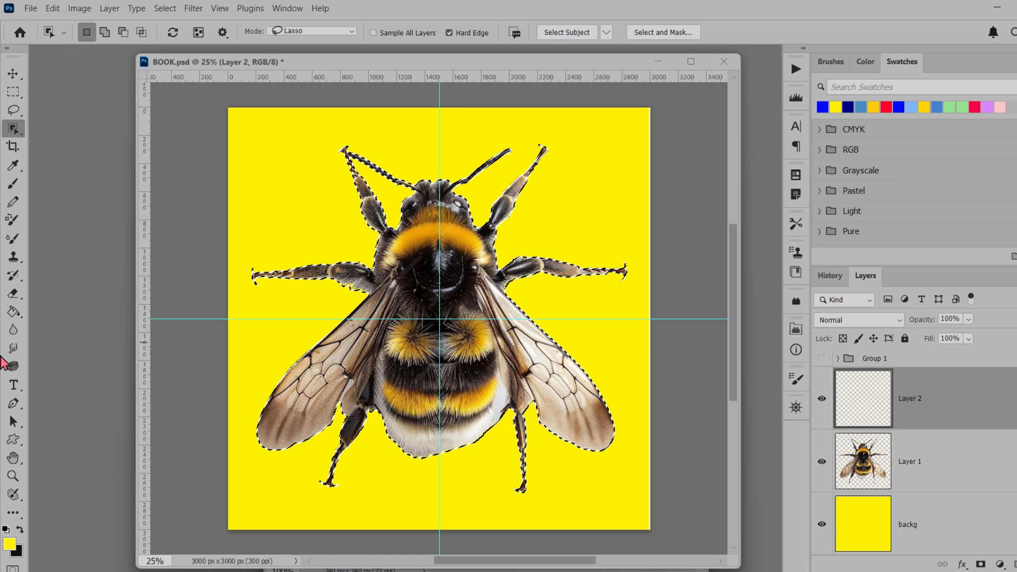
{"action": "left_click", "coordinate": [19, 529]}
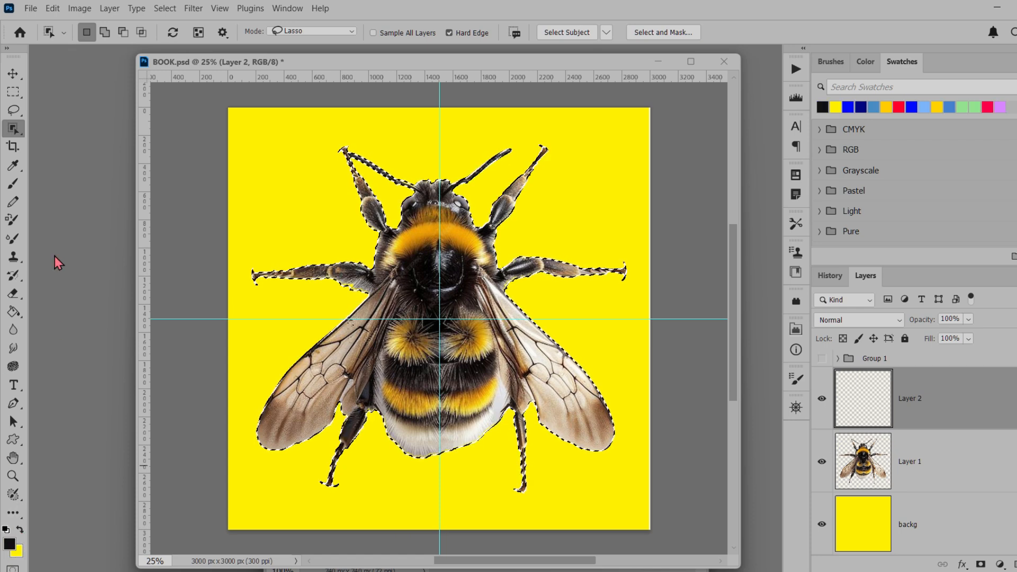
{"action": "left_click", "coordinate": [13, 312]}
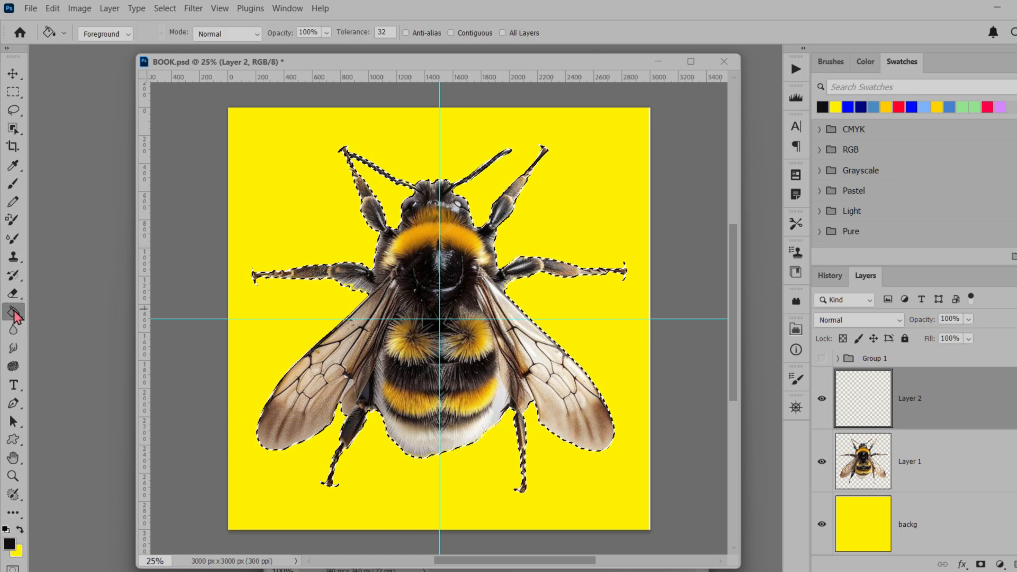
{"action": "left_click", "coordinate": [407, 282]}
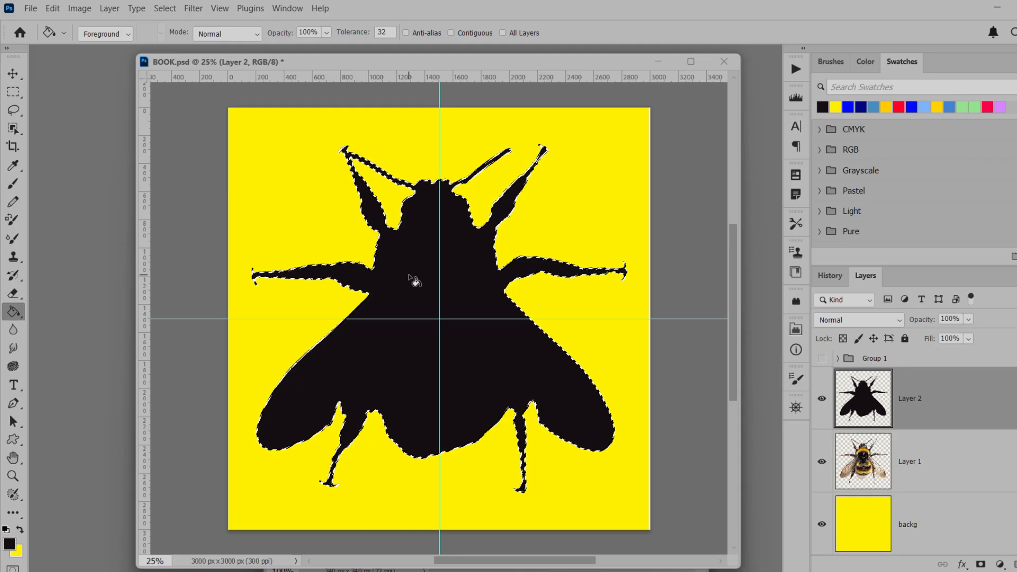
{"action": "left_click", "coordinate": [13, 92]}
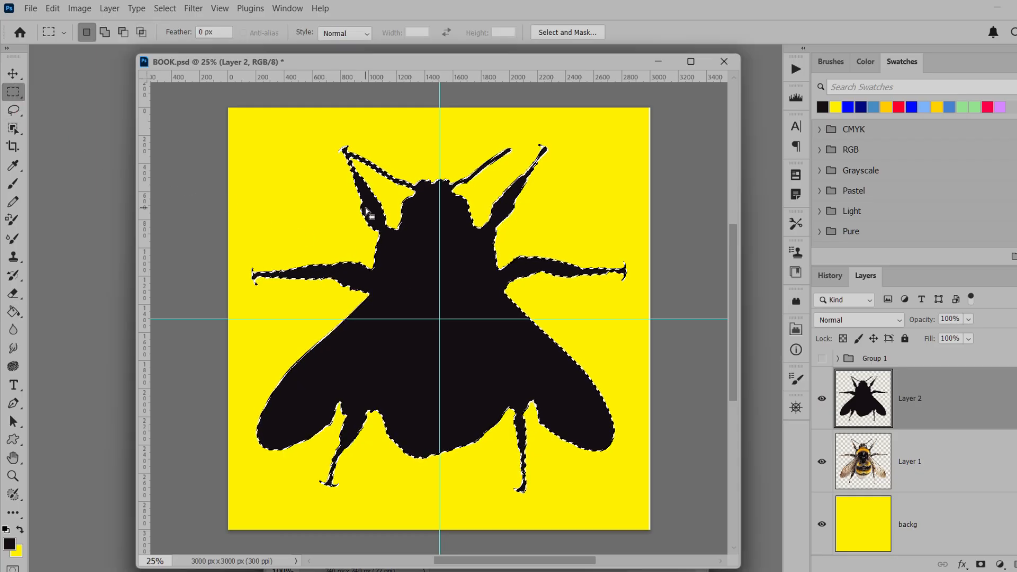
{"action": "left_click", "coordinate": [366, 207]}
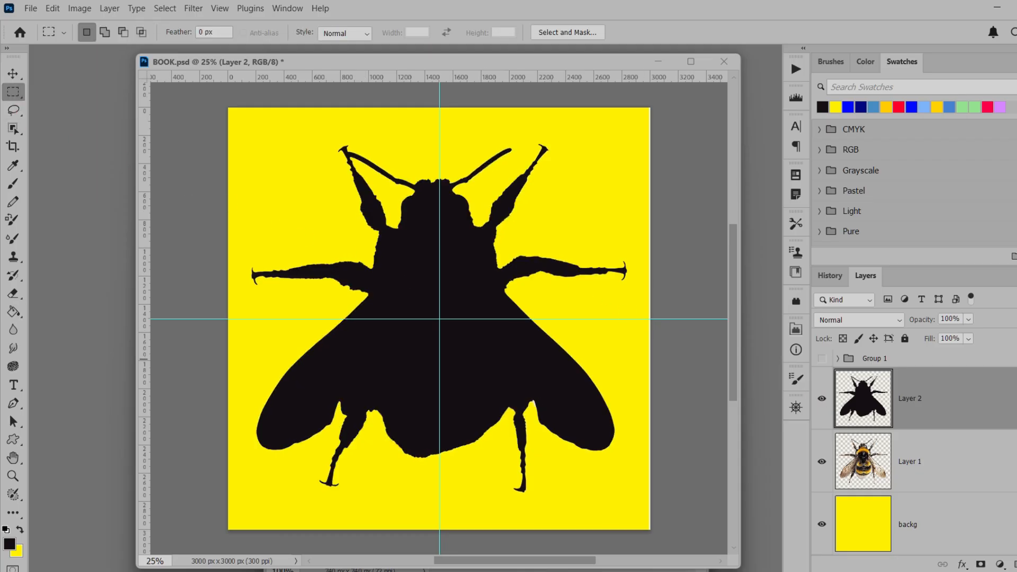
Delete the bee photo layer, Layer 1, and make the silhouette layer active
{"action": "left_click", "coordinate": [921, 470]}
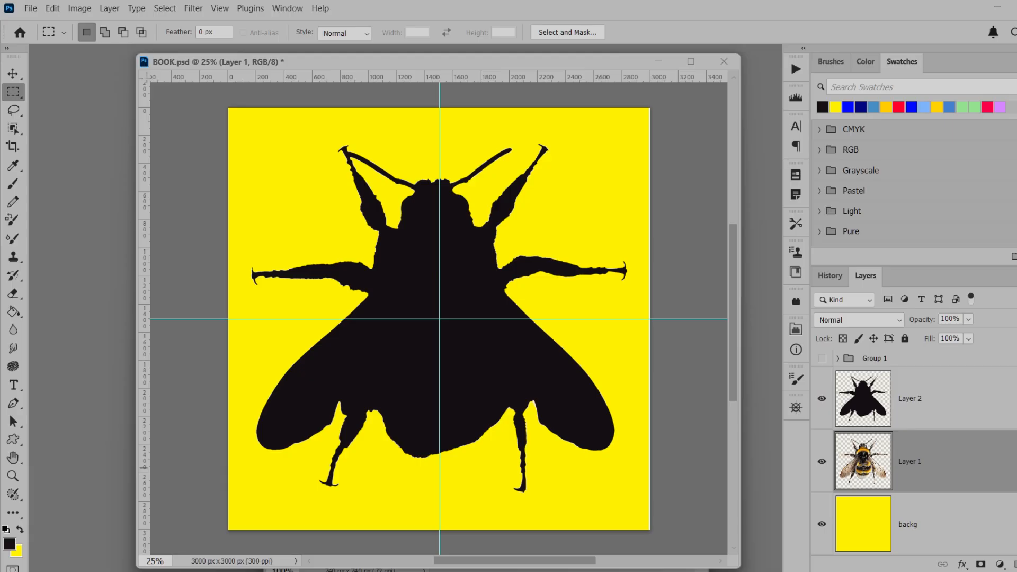
{"action": "key", "text": "Delete"}
{"action": "left_click", "coordinate": [915, 416]}
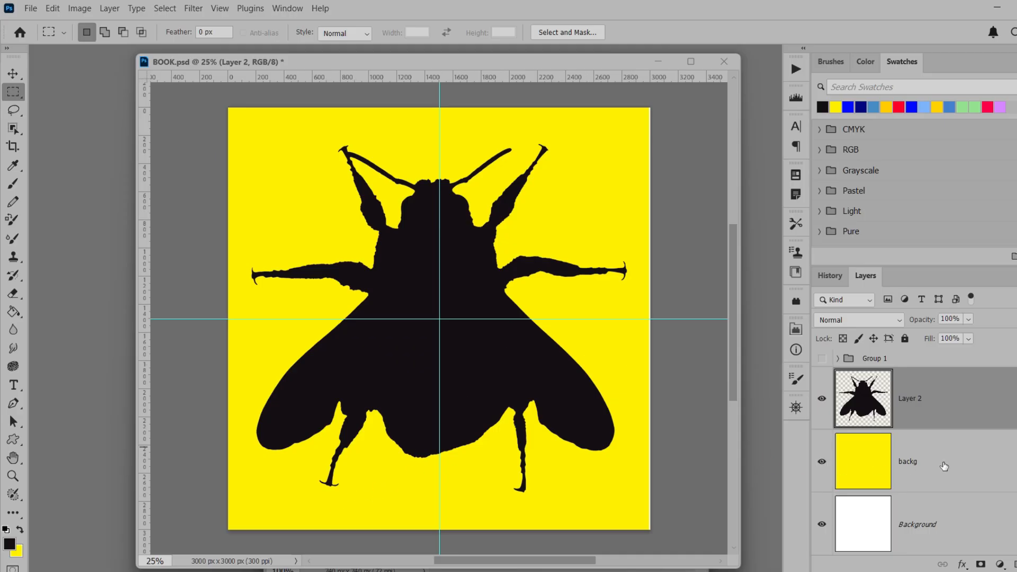
Move Group 1 with the flowers directly beneath the bee silhouette layer and make it visible
{"action": "scroll", "coordinate": [932, 464], "scroll_direction": "down", "scroll_amount": 1}
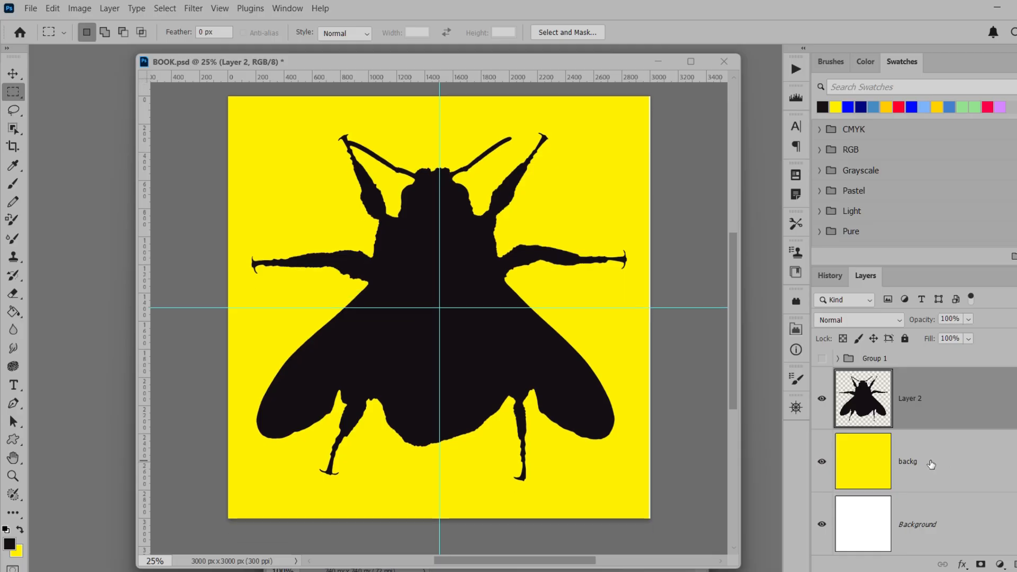
{"action": "scroll", "coordinate": [931, 464], "scroll_direction": "up", "scroll_amount": 1}
{"action": "left_click_drag", "start_coordinate": [875, 363], "coordinate": [881, 435]}
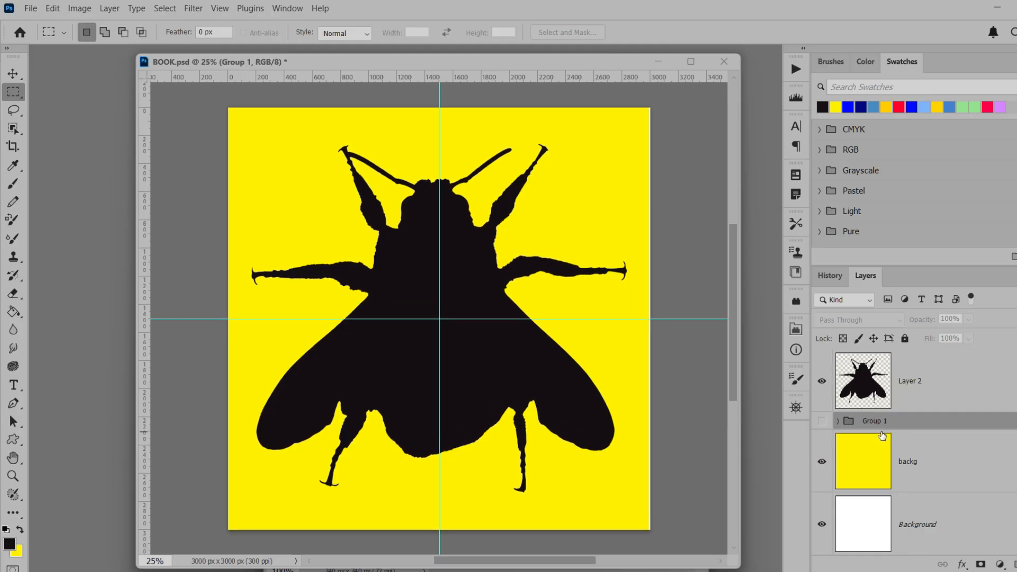
{"action": "left_click", "coordinate": [822, 421]}
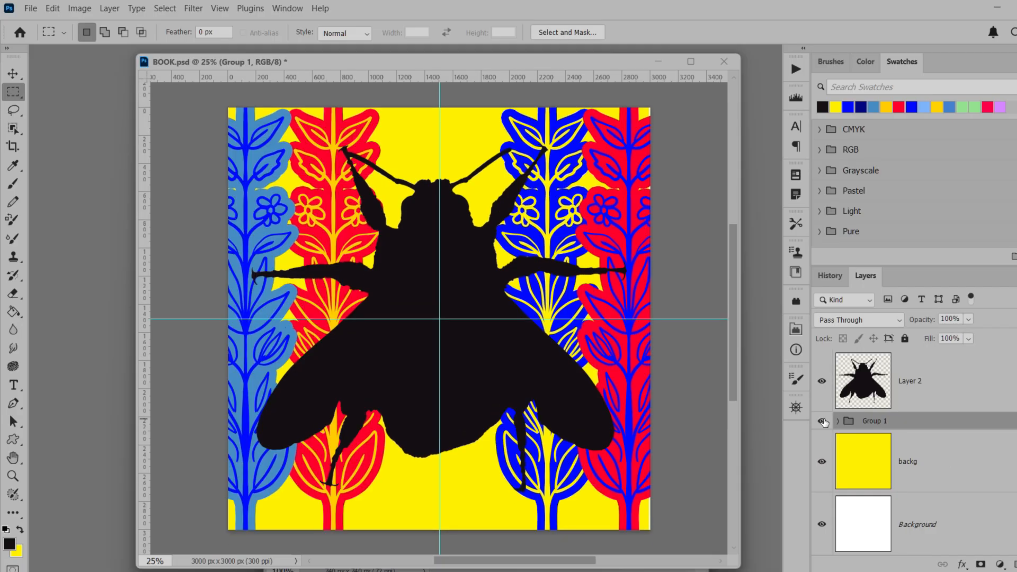
Shift the bee silhouette slightly to the right over the flowers and deselect its layer
{"action": "left_click", "coordinate": [935, 386]}
{"action": "key", "text": "v"}
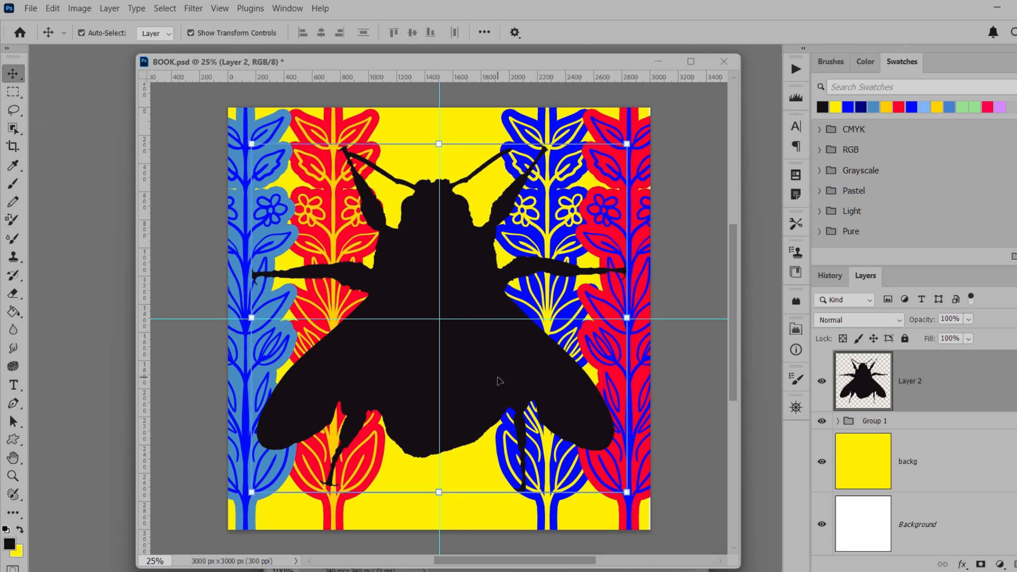
{"action": "left_click_drag", "start_coordinate": [498, 380], "coordinate": [503, 380]}
{"action": "left_click", "coordinate": [687, 437]}
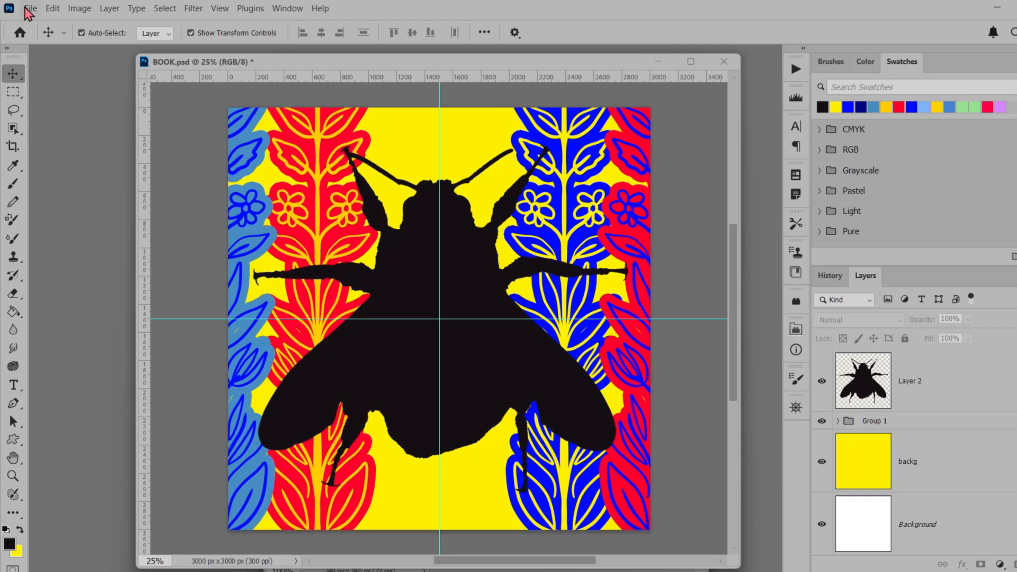
Open the beetle photo bef39ffe082e06bcca4038b6a5114ed8.jpg, select the beetle with the Object Selection tool and float the photo in its own window
{"action": "left_click", "coordinate": [30, 9]}
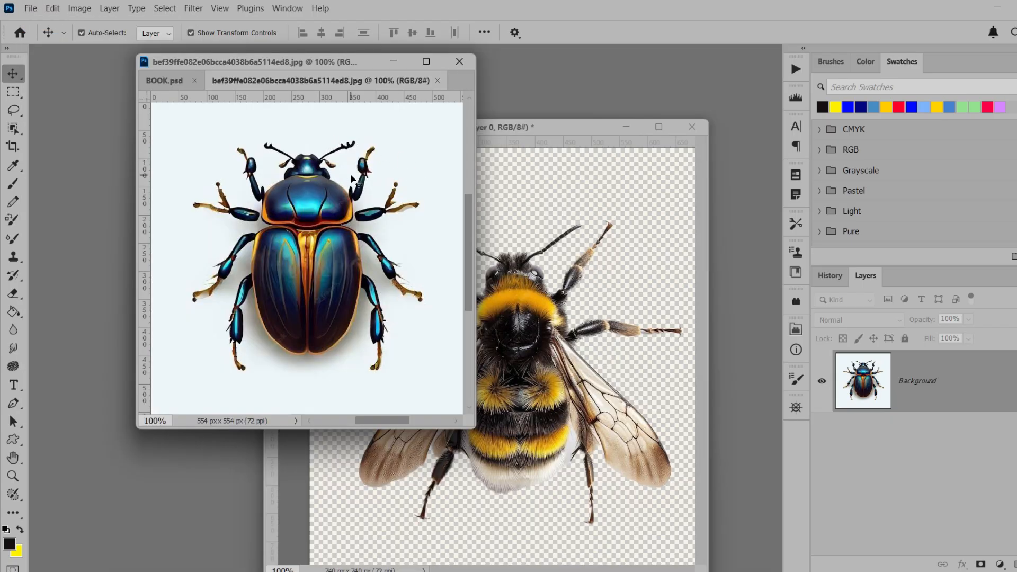
{"action": "left_click", "coordinate": [13, 128]}
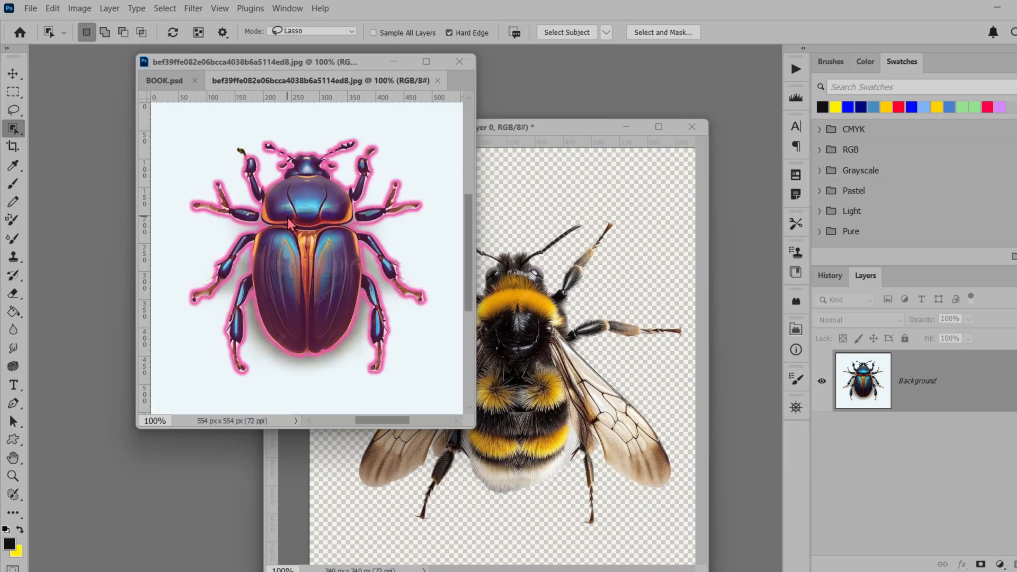
{"action": "left_click", "coordinate": [288, 217]}
{"action": "left_click_drag", "start_coordinate": [340, 84], "coordinate": [551, 187]}
{"action": "left_click", "coordinate": [12, 73]}
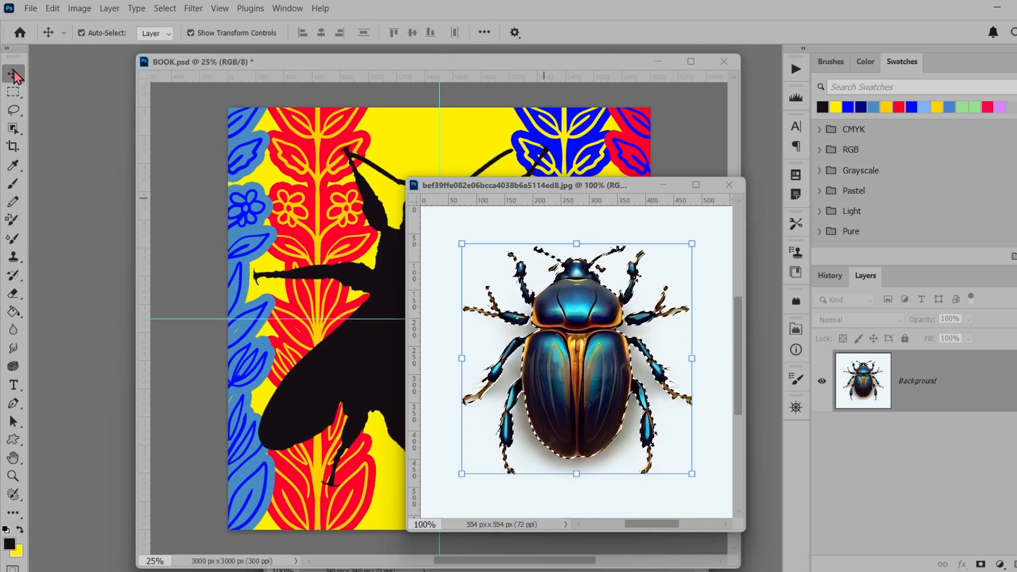
Hide Group 1 and Layer 2 in BOOK.psd and narrow its window to uncover the photo windows behind it
{"action": "left_click", "coordinate": [490, 108]}
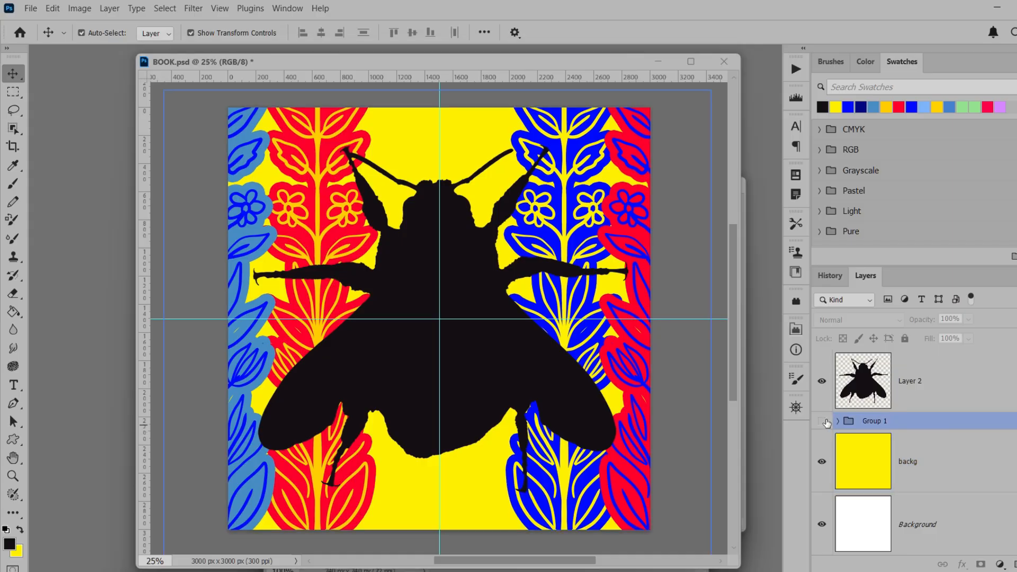
{"action": "left_click_drag", "start_coordinate": [821, 420], "coordinate": [822, 388]}
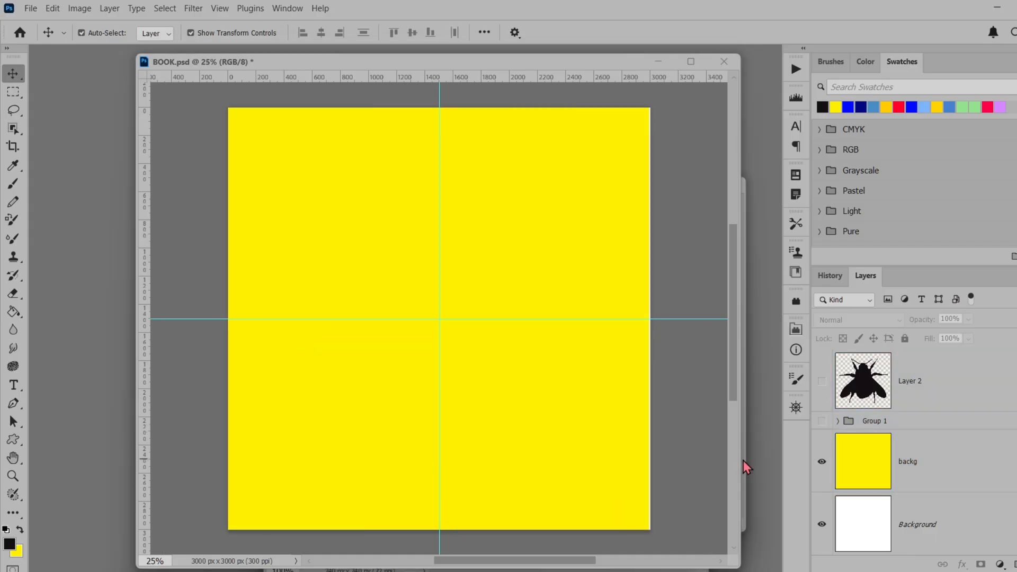
{"action": "left_click_drag", "start_coordinate": [739, 459], "coordinate": [676, 459]}
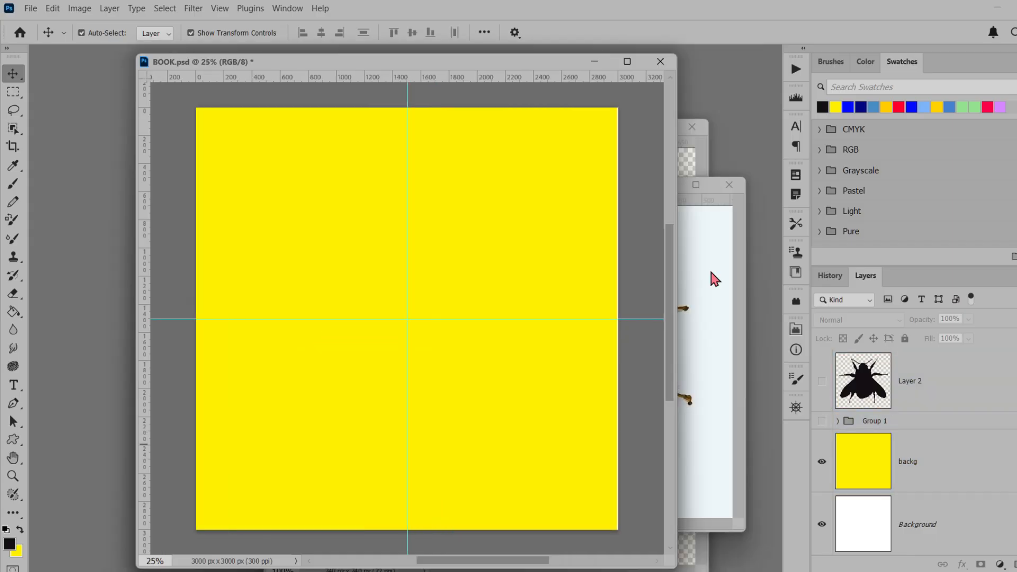
Bring the beetle photo's window to the front at its floating size and close the bee photo document
{"action": "left_click", "coordinate": [689, 189]}
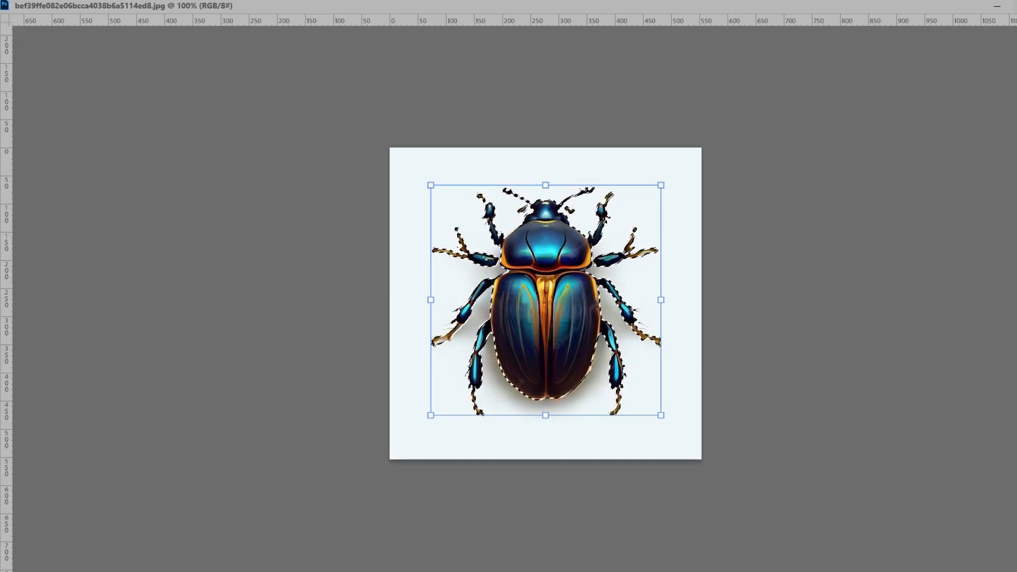
{"action": "left_click", "coordinate": [1016, 6]}
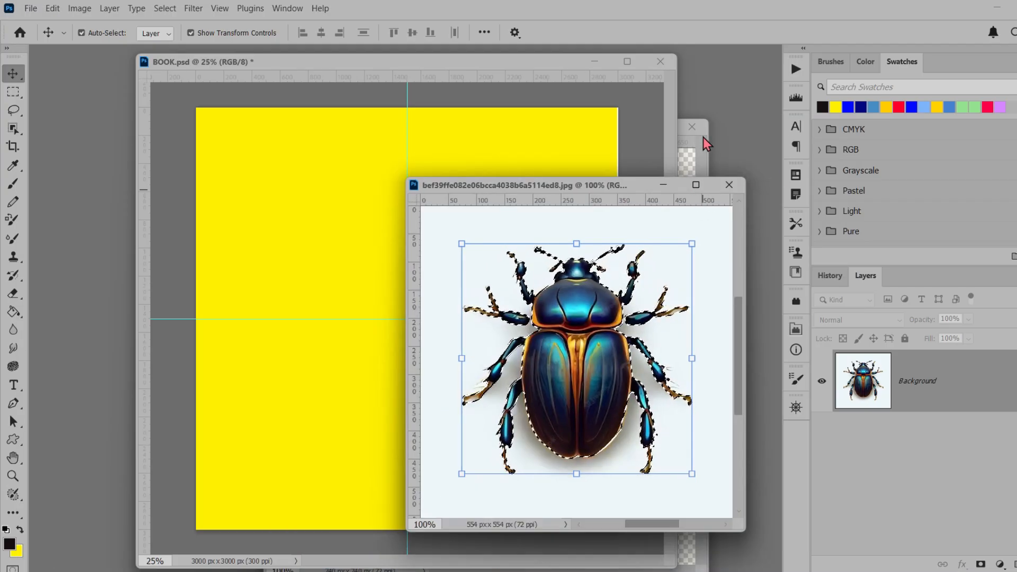
{"action": "left_click", "coordinate": [691, 127]}
{"action": "left_click", "coordinate": [582, 234]}
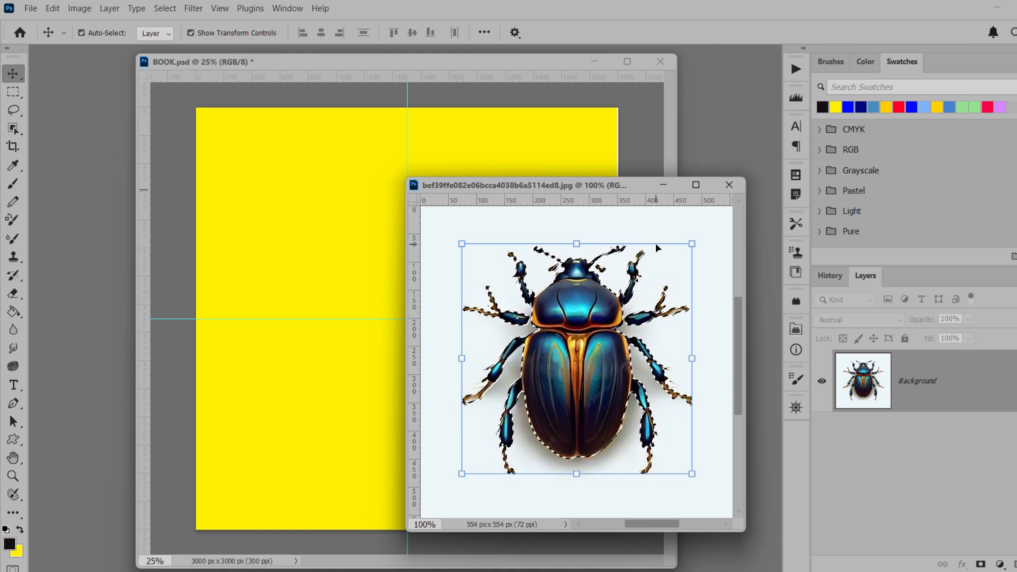
Copy the selected beetle into BOOK.psd near the canvas centre and switch back to the beetle photo's window
{"action": "left_click_drag", "start_coordinate": [581, 339], "coordinate": [383, 353]}
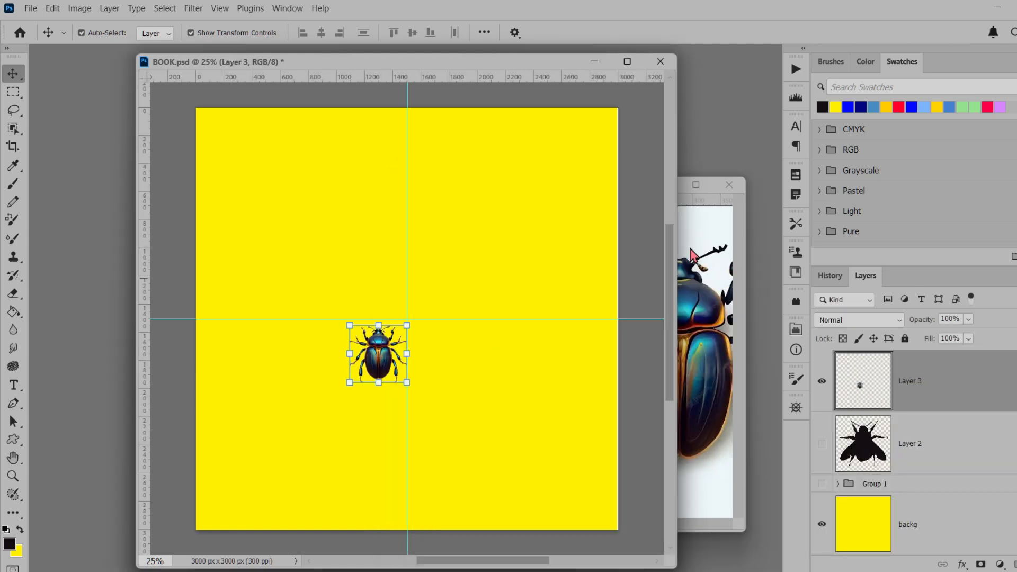
{"action": "left_click", "coordinate": [692, 194]}
{"action": "left_click", "coordinate": [687, 185]}
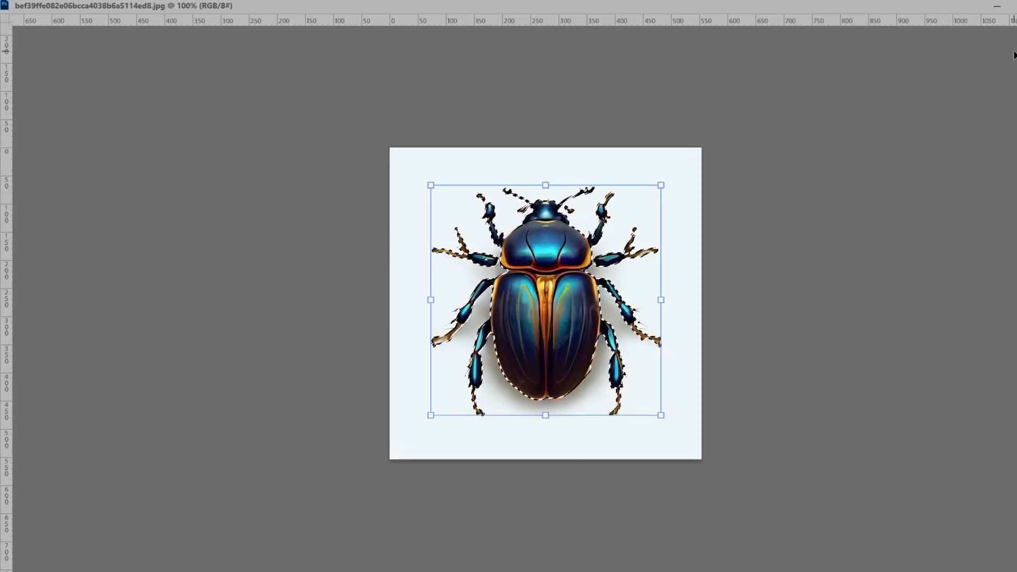
Close the beetle photo, enlarge the pasted beetle in BOOK.psd to about 633% and centre it horizontally on the canvas
{"action": "left_click", "coordinate": [1016, 7]}
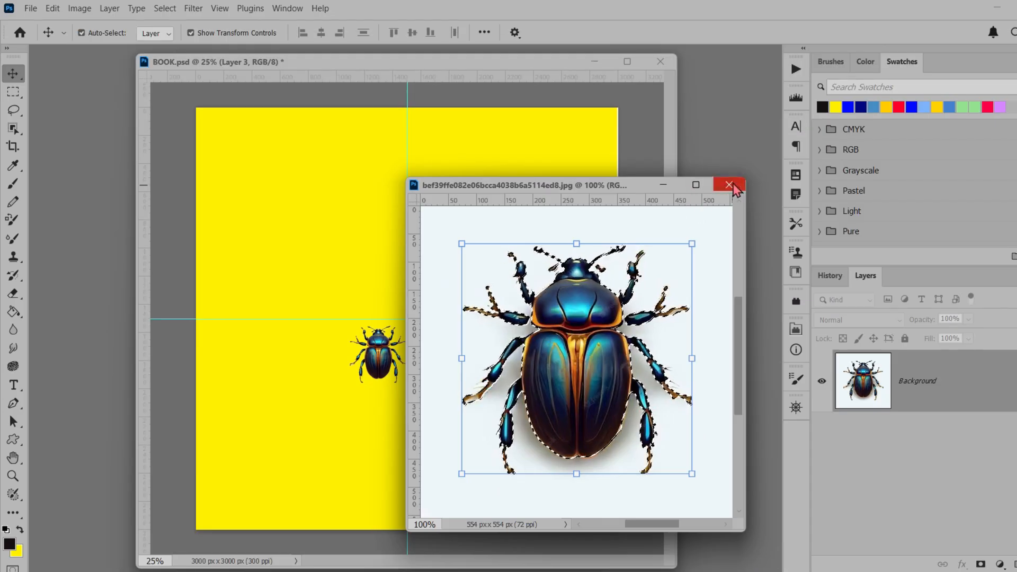
{"action": "left_click", "coordinate": [729, 184]}
{"action": "left_click_drag", "start_coordinate": [404, 382], "coordinate": [538, 495]}
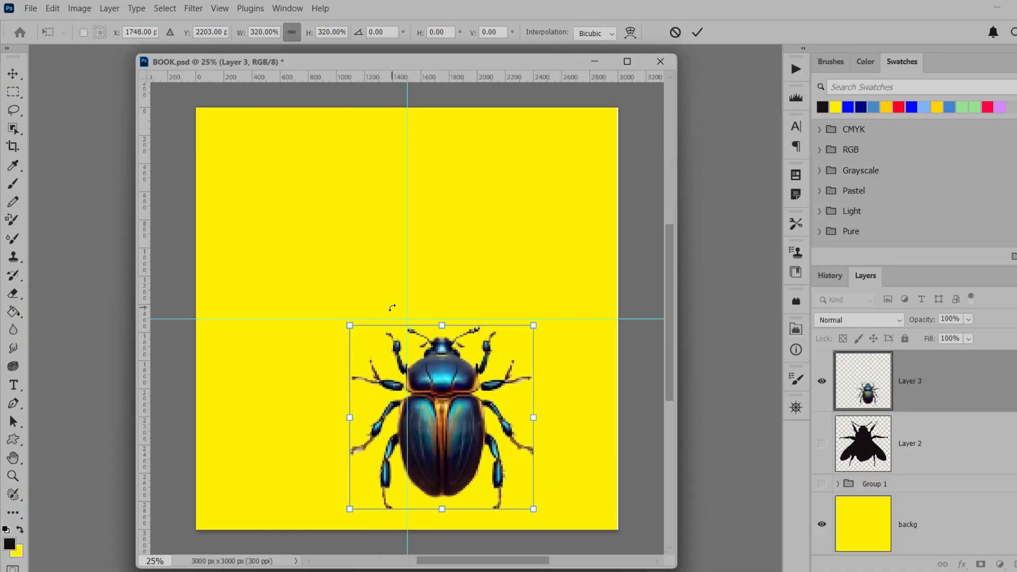
{"action": "left_click_drag", "start_coordinate": [452, 320], "coordinate": [454, 143]}
{"action": "left_click_drag", "start_coordinate": [489, 266], "coordinate": [453, 268]}
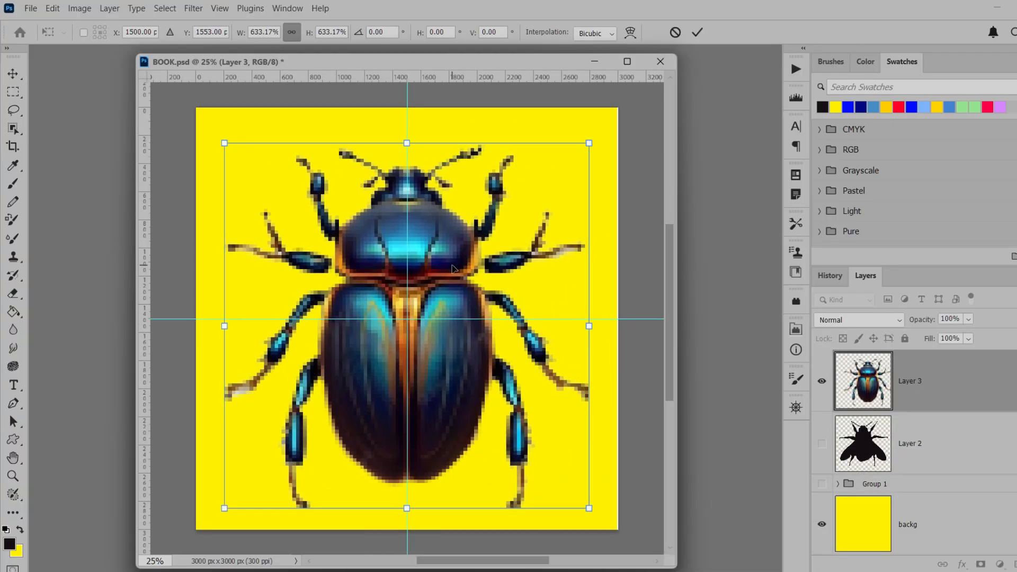
{"action": "key", "text": "Return"}
Enlarge the beetle further to about 108% so that it nearly fills the canvas height
{"action": "left_click_drag", "start_coordinate": [414, 143], "coordinate": [414, 124]}
{"action": "left_click_drag", "start_coordinate": [406, 508], "coordinate": [406, 519]}
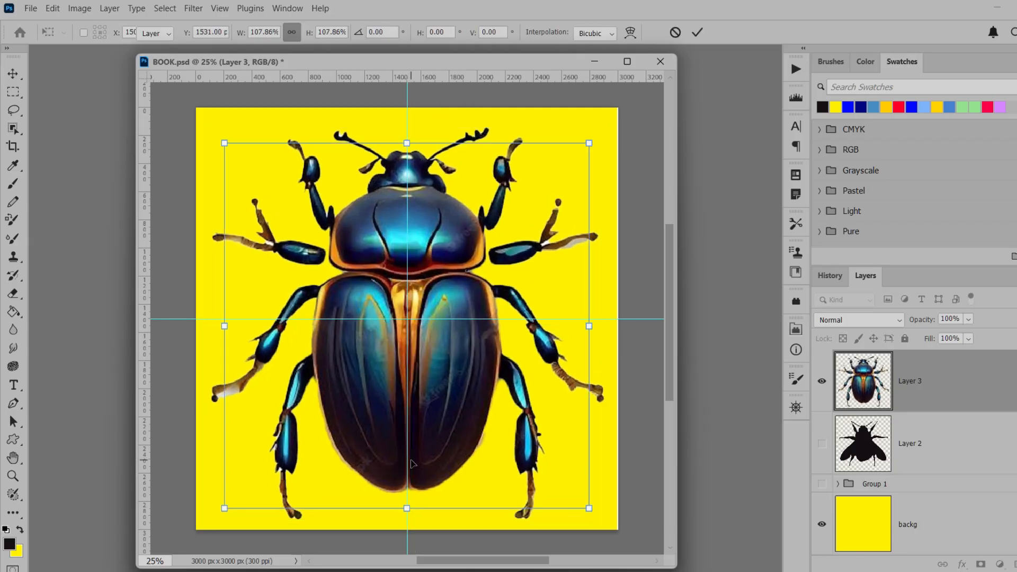
{"action": "key", "text": "Return"}
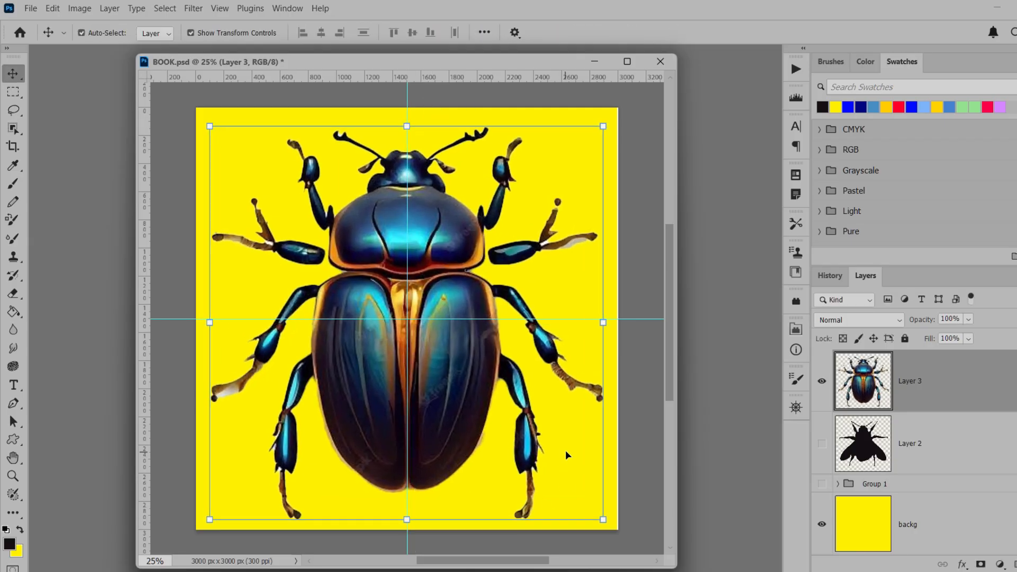
Select the whole beetle with the Object Selection tool and fill the selection with black on a new layer
{"action": "left_click", "coordinate": [13, 129]}
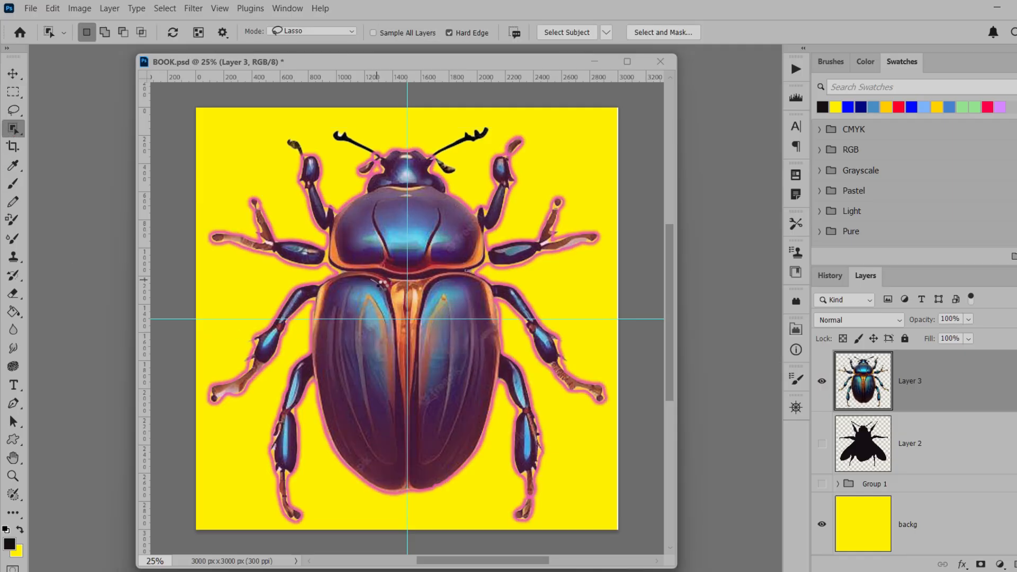
{"action": "left_click", "coordinate": [379, 287]}
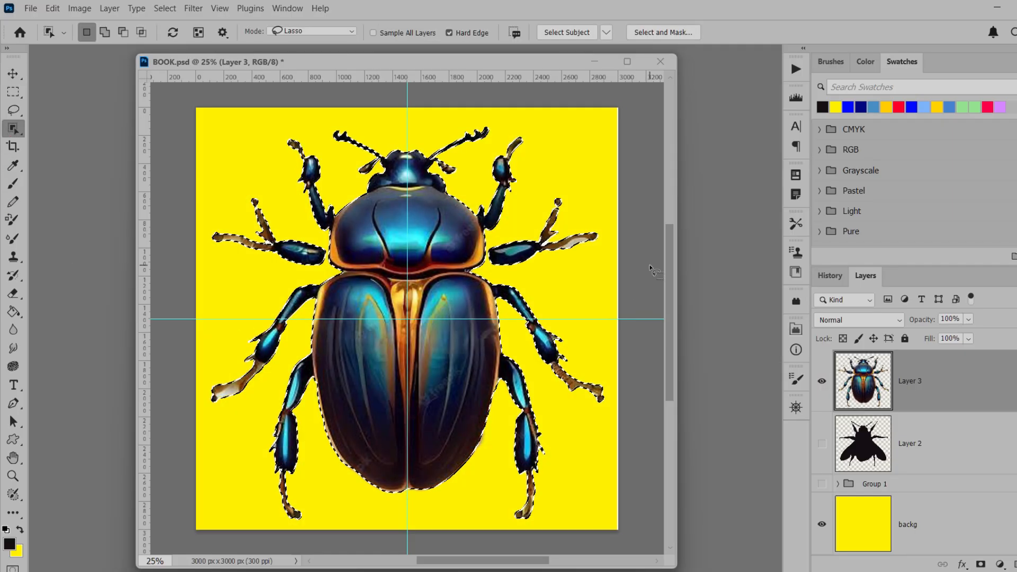
{"action": "key", "text": "ctrl+shift+alt+n"}
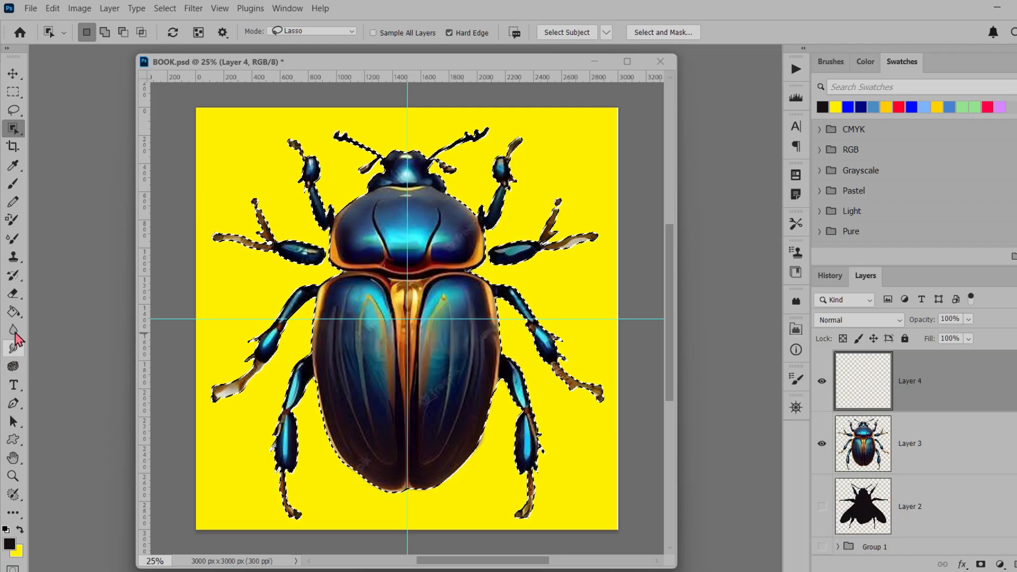
{"action": "left_click", "coordinate": [14, 311]}
{"action": "left_click", "coordinate": [446, 353]}
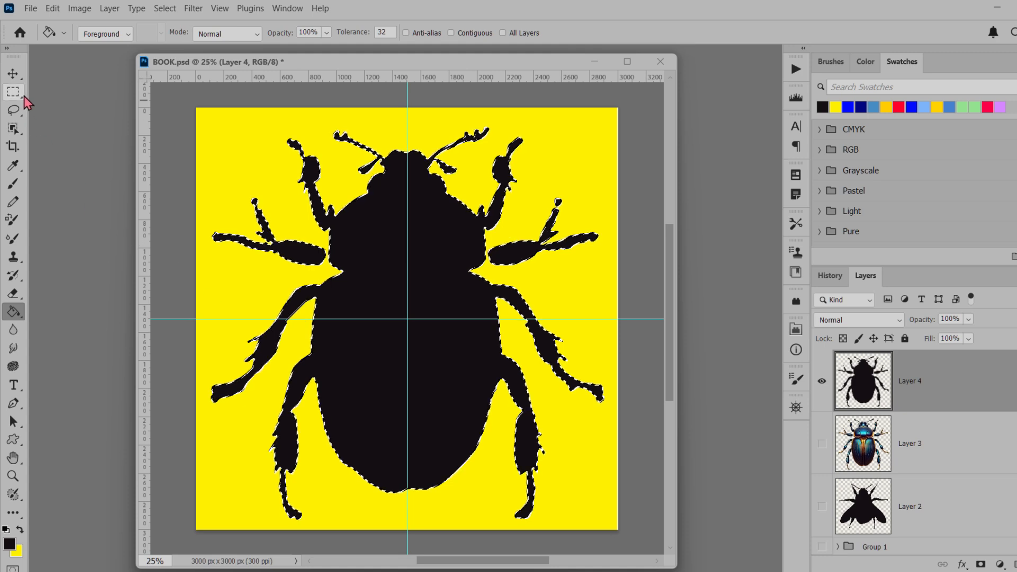
Clear the beetle selection and delete Layer 3, which holds the coloured beetle
{"action": "left_click", "coordinate": [14, 73]}
{"action": "left_click", "coordinate": [641, 374]}
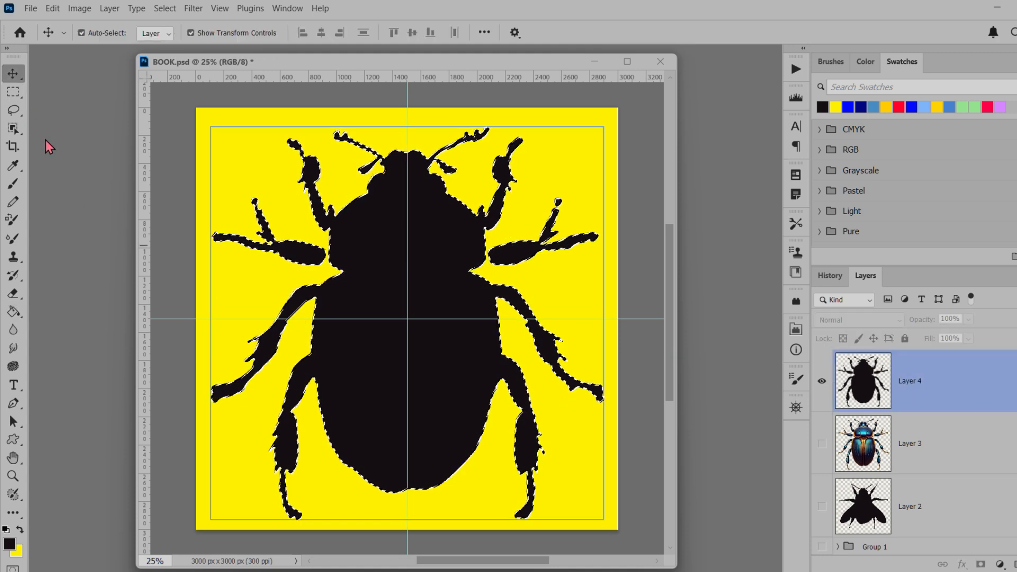
{"action": "left_click", "coordinate": [15, 111]}
{"action": "left_click", "coordinate": [332, 213]}
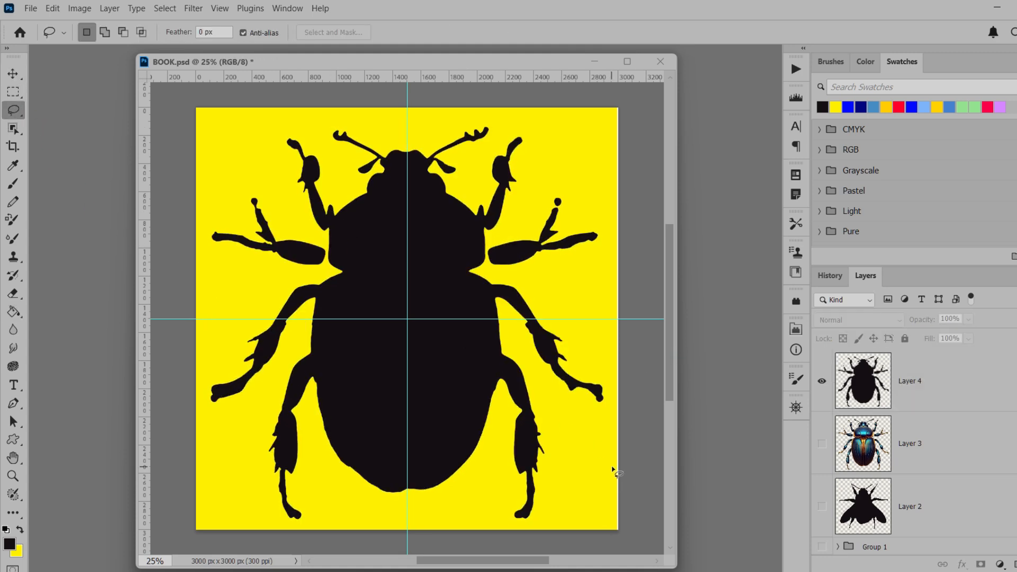
{"action": "scroll", "coordinate": [893, 462], "scroll_direction": "down", "scroll_amount": 2}
{"action": "left_click_drag", "start_coordinate": [962, 384], "coordinate": [1016, 564]}
Rename the bee silhouette layer as bug 1 and the beetle silhouette layer as bug 2
{"action": "double_click", "coordinate": [908, 443]}
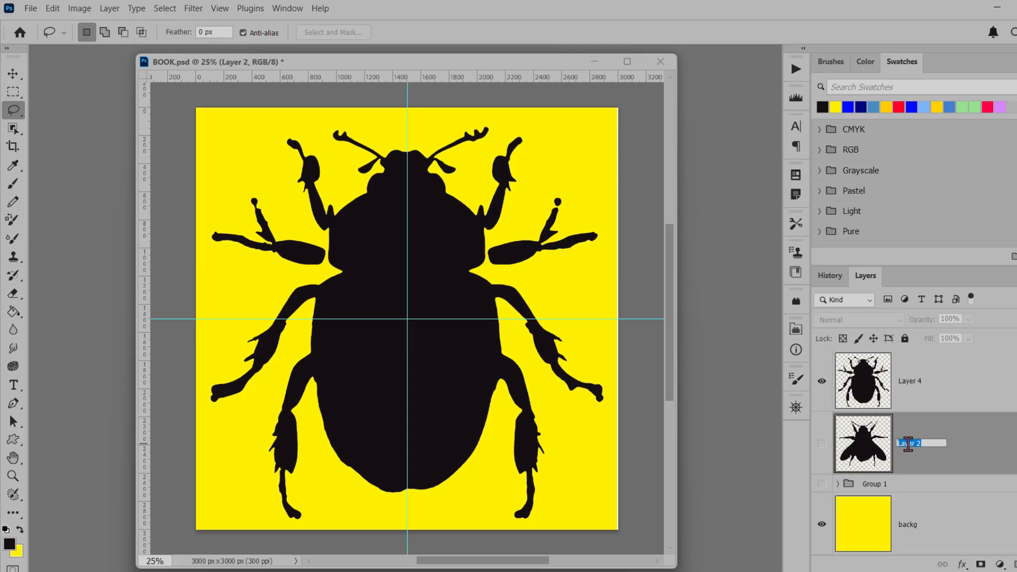
{"action": "type", "text": "bug 1"}
{"action": "key", "text": "Return"}
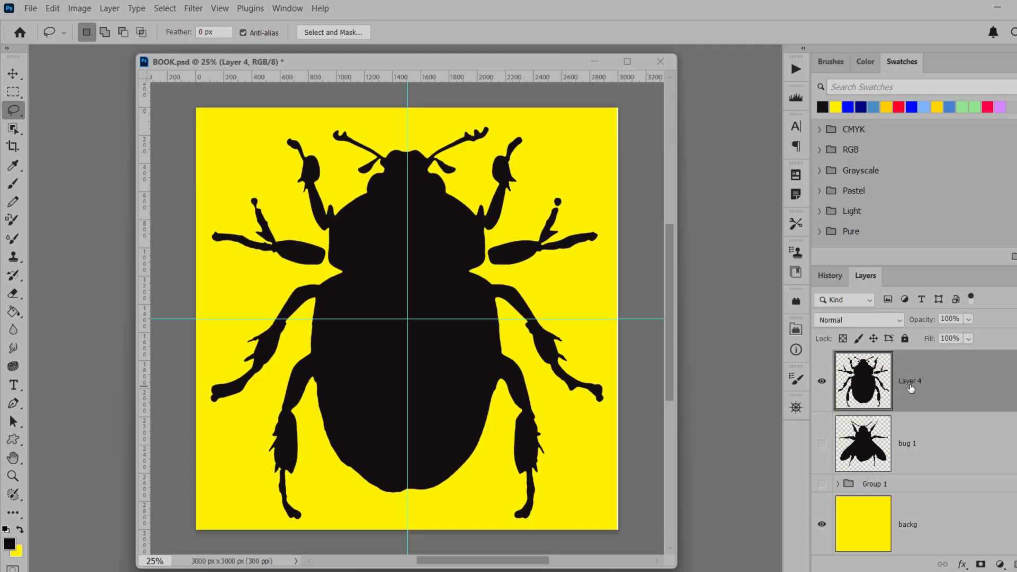
{"action": "double_click", "coordinate": [909, 381]}
{"action": "type", "text": "bug 2"}
{"action": "key", "text": "Return"}
Hide bug 2, show Group 1 together with bug 1, and select Group 1
{"action": "left_click", "coordinate": [822, 382]}
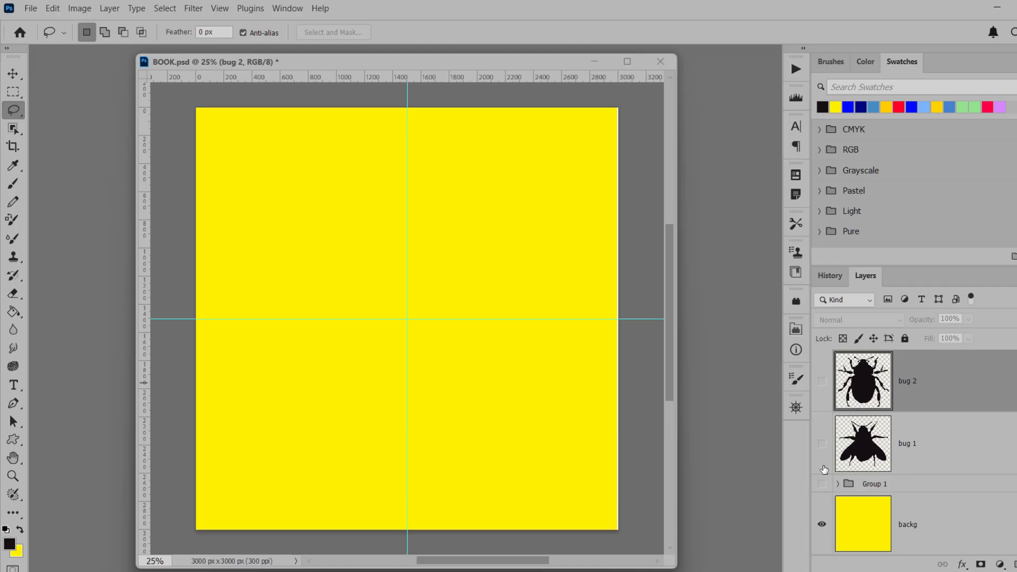
{"action": "left_click", "coordinate": [821, 484]}
{"action": "left_click", "coordinate": [821, 443]}
{"action": "left_click", "coordinate": [933, 451]}
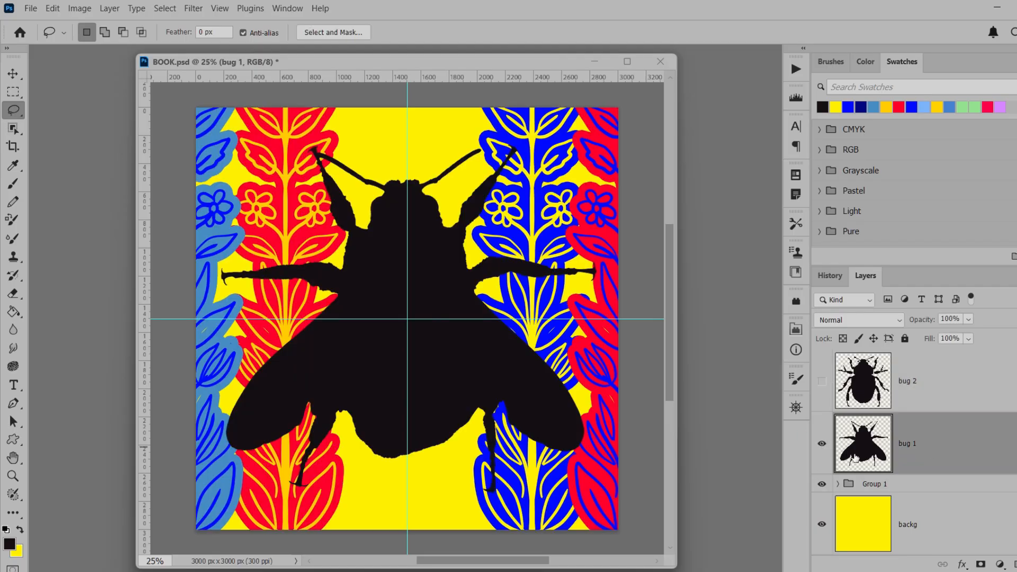
{"action": "left_click", "coordinate": [926, 487]}
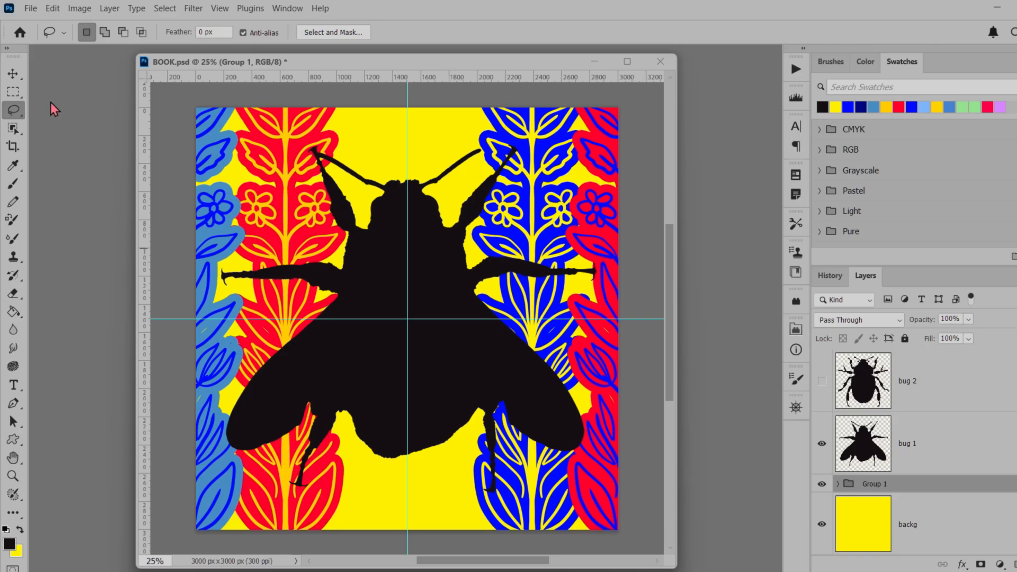
Show bug 2 in place of bug 1 and move the vertical and horizontal centre guides off the canvas
{"action": "left_click", "coordinate": [13, 74]}
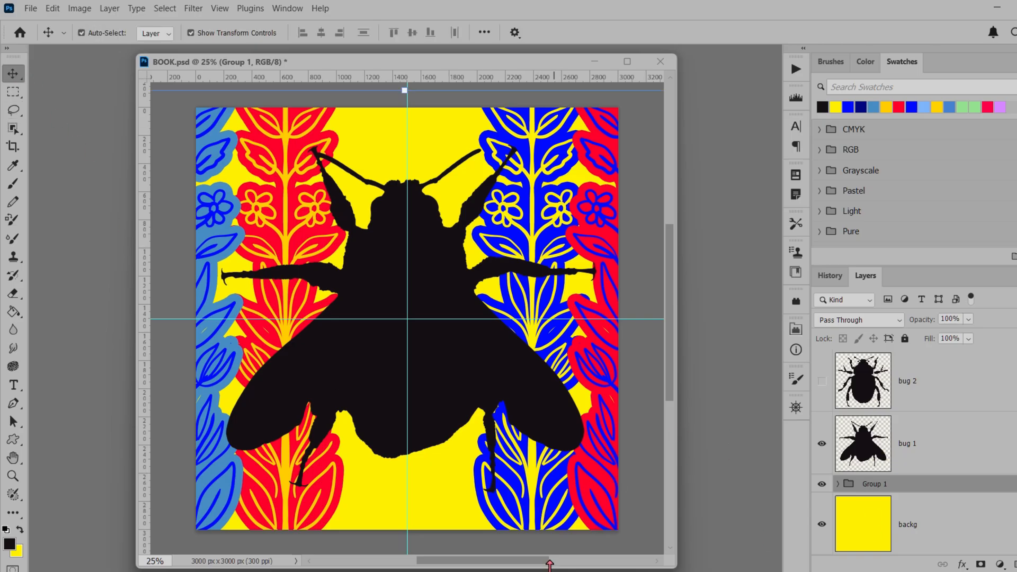
{"action": "left_click", "coordinate": [821, 443]}
{"action": "left_click", "coordinate": [821, 381]}
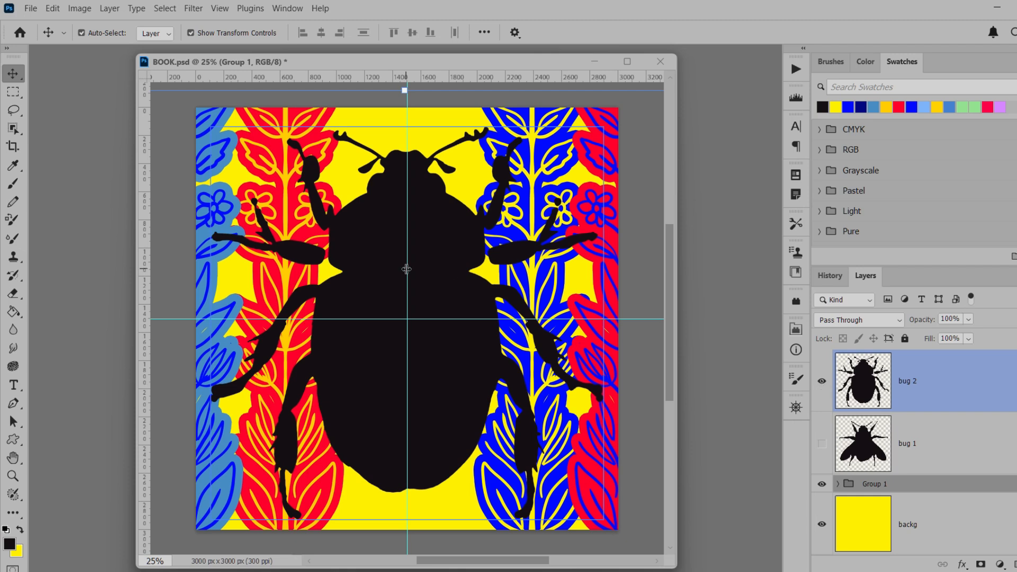
{"action": "left_click_drag", "start_coordinate": [406, 269], "coordinate": [173, 268]}
{"action": "left_click_drag", "start_coordinate": [458, 319], "coordinate": [463, 102]}
{"action": "left_click", "coordinate": [719, 415]}
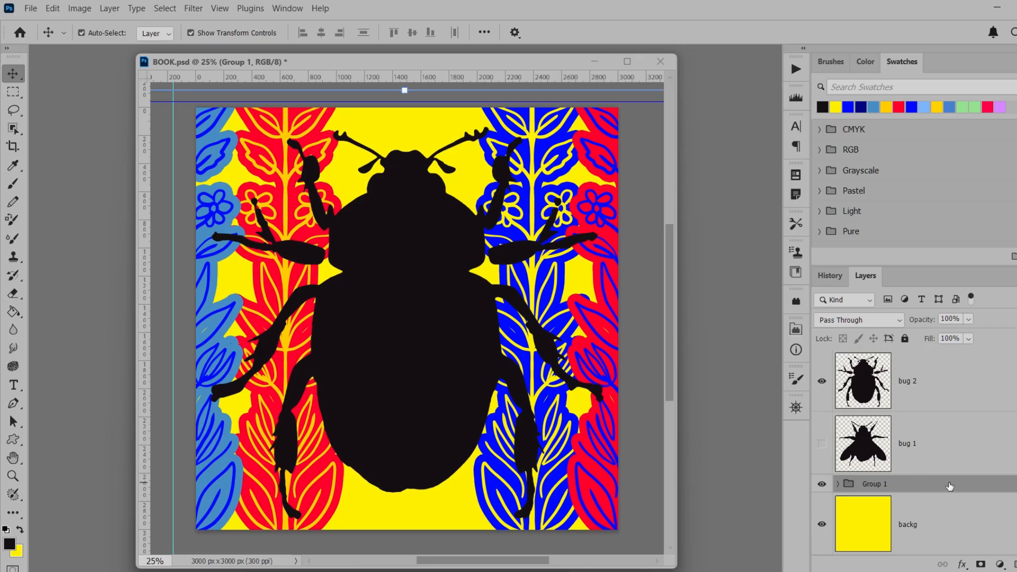
Duplicate Group 1, place the copy directly beneath bug 2 and hide the original group
{"action": "key", "text": "ctrl+j"}
{"action": "left_click_drag", "start_coordinate": [908, 485], "coordinate": [897, 406]}
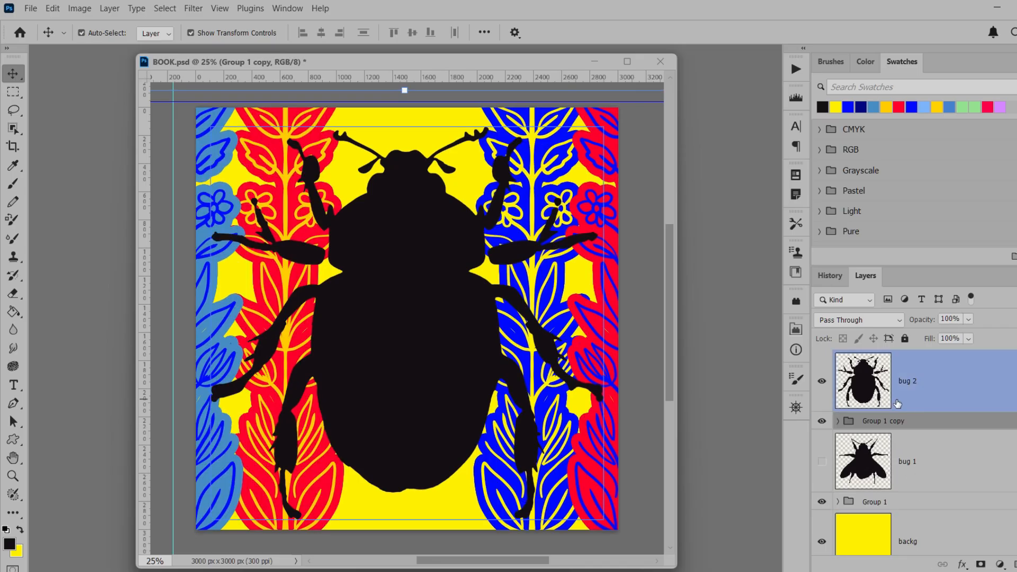
{"action": "left_click", "coordinate": [821, 502]}
{"action": "left_click", "coordinate": [917, 390]}
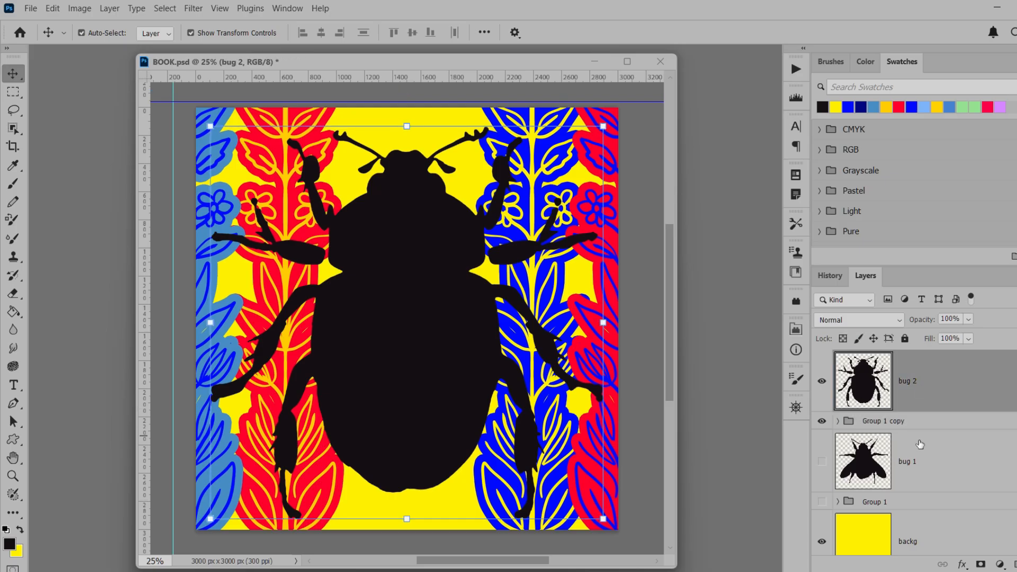
Hide bug 2 and Group 1 copy, and show bug 1 with Group 1 instead
{"action": "left_click", "coordinate": [822, 422]}
{"action": "left_click", "coordinate": [821, 381]}
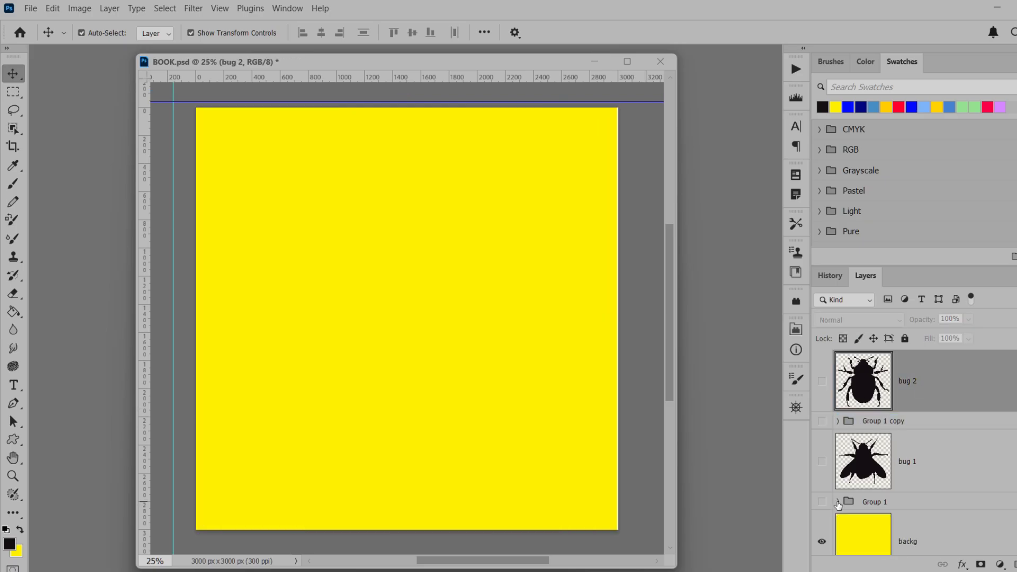
{"action": "left_click", "coordinate": [821, 502]}
{"action": "left_click", "coordinate": [821, 461]}
{"action": "left_click", "coordinate": [929, 460]}
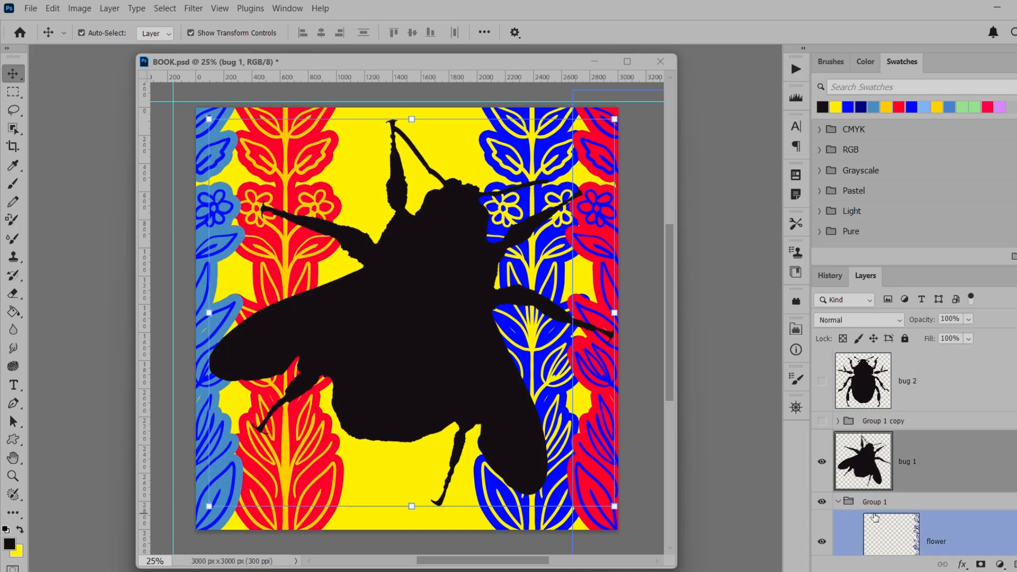
Select the flower and flower copy 3 layers inside Group 1
{"action": "scroll", "coordinate": [877, 517], "scroll_direction": "down", "scroll_amount": 1}
{"action": "scroll", "coordinate": [876, 516], "scroll_direction": "down", "scroll_amount": 1}
{"action": "left_click", "coordinate": [946, 428]}
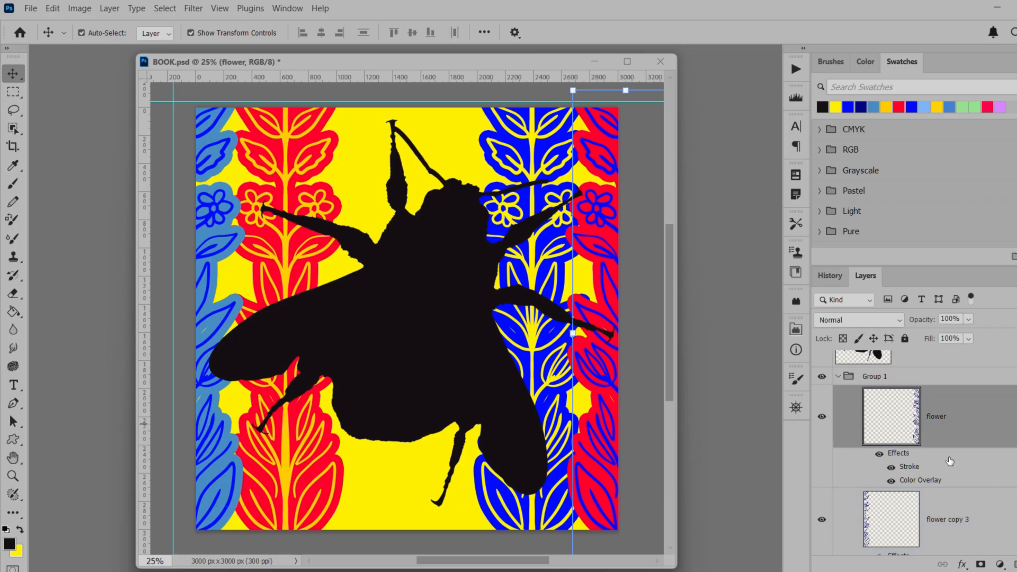
{"action": "left_click", "coordinate": [952, 512], "text": "shift"}
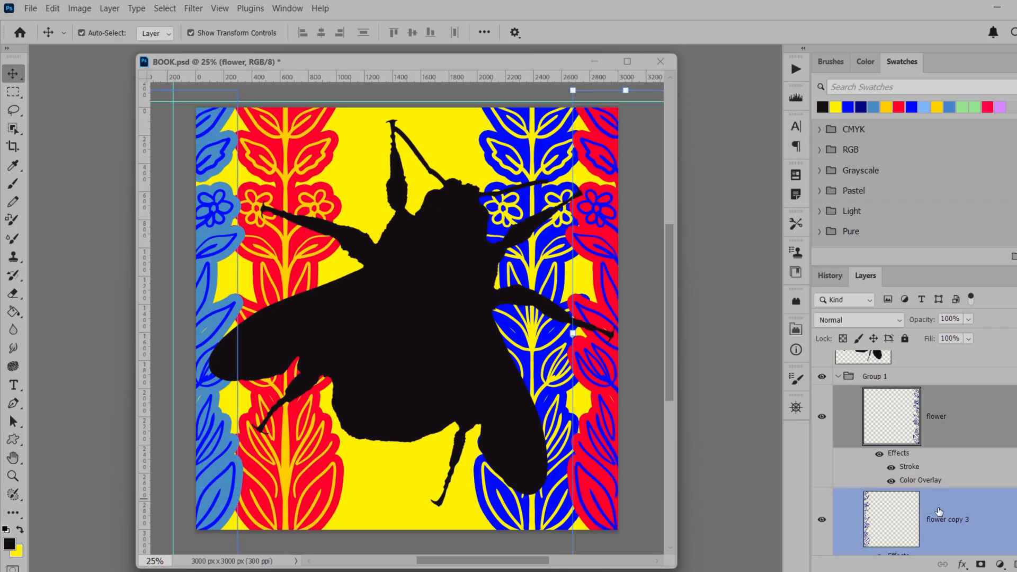
{"action": "key", "text": "alt+bracketleft"}
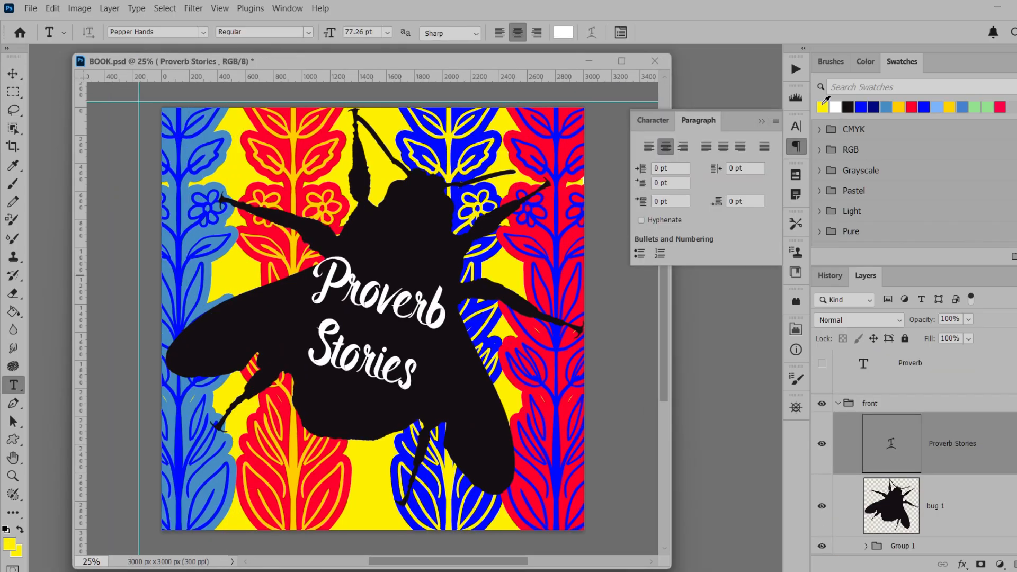
Set the Proverb Stories title to yellow and show the back group in place of the front group
{"action": "left_click", "coordinate": [822, 106]}
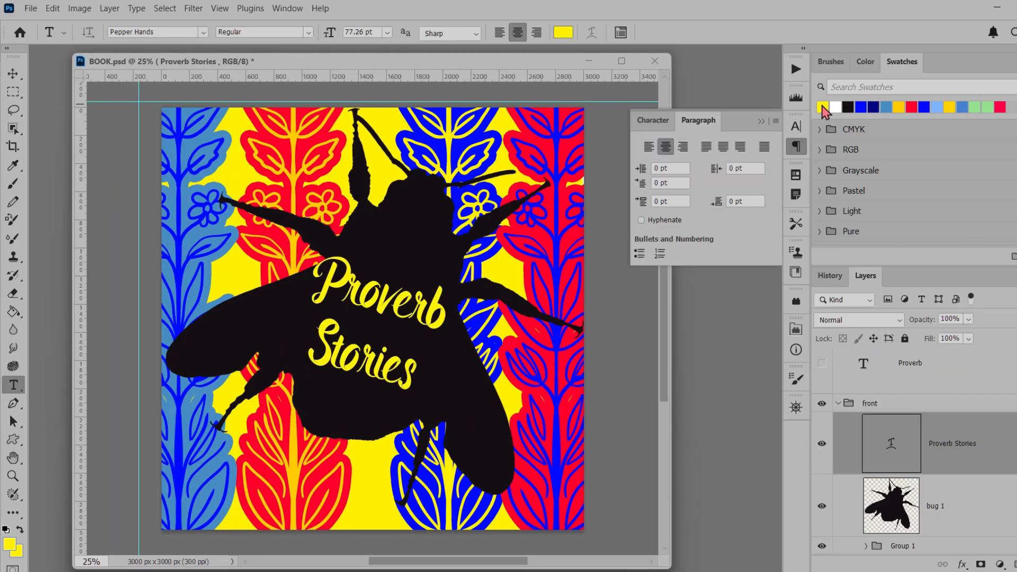
{"action": "left_click", "coordinate": [15, 92]}
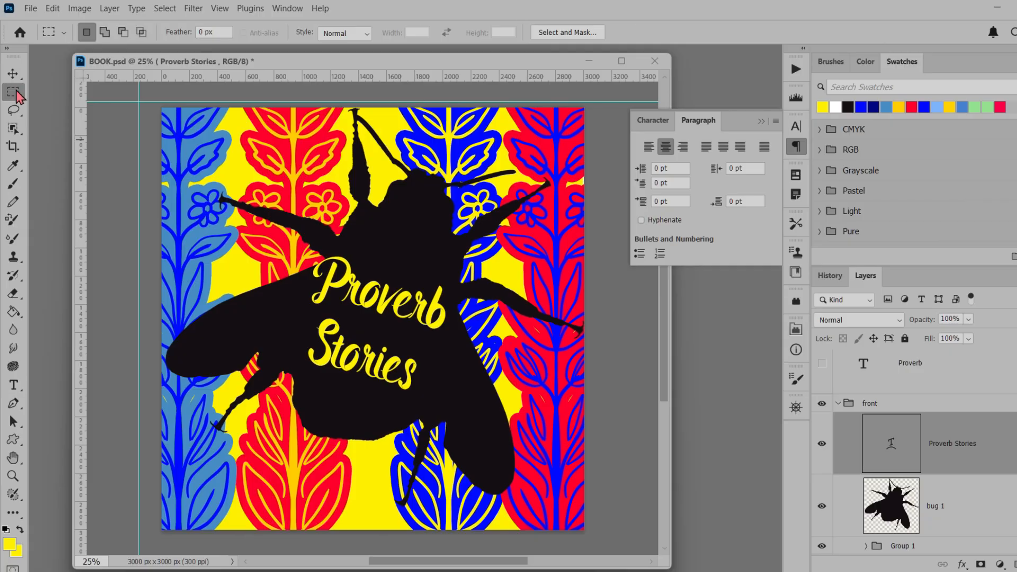
{"action": "left_click", "coordinate": [837, 403]}
{"action": "left_click", "coordinate": [822, 404]}
{"action": "left_click", "coordinate": [821, 419]}
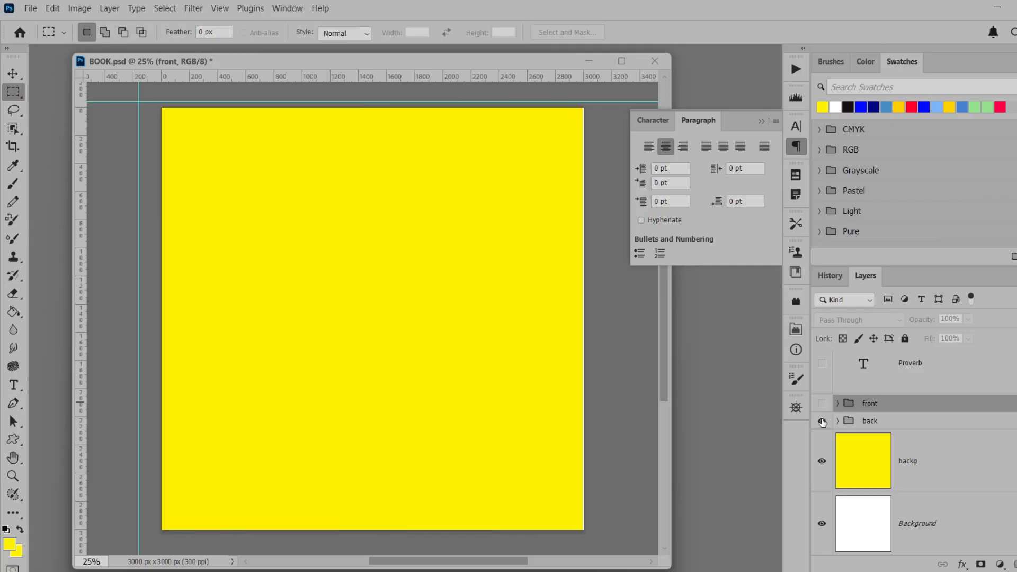
Select and deselect the small logo on the beetle's lower body, and widen the BOOK.psd window
{"action": "key", "text": "v"}
{"action": "left_click", "coordinate": [340, 460]}
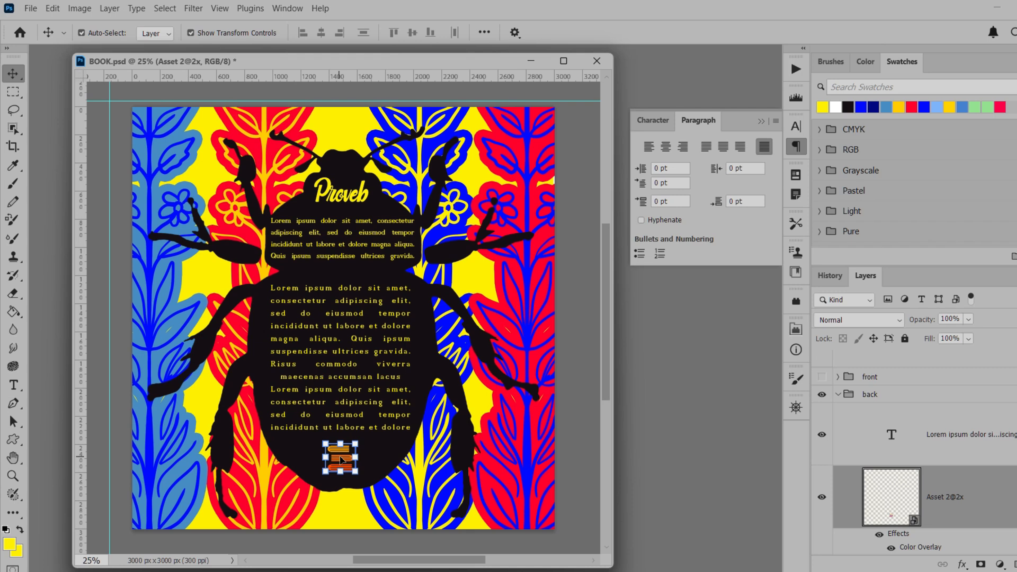
{"action": "left_click", "coordinate": [593, 434]}
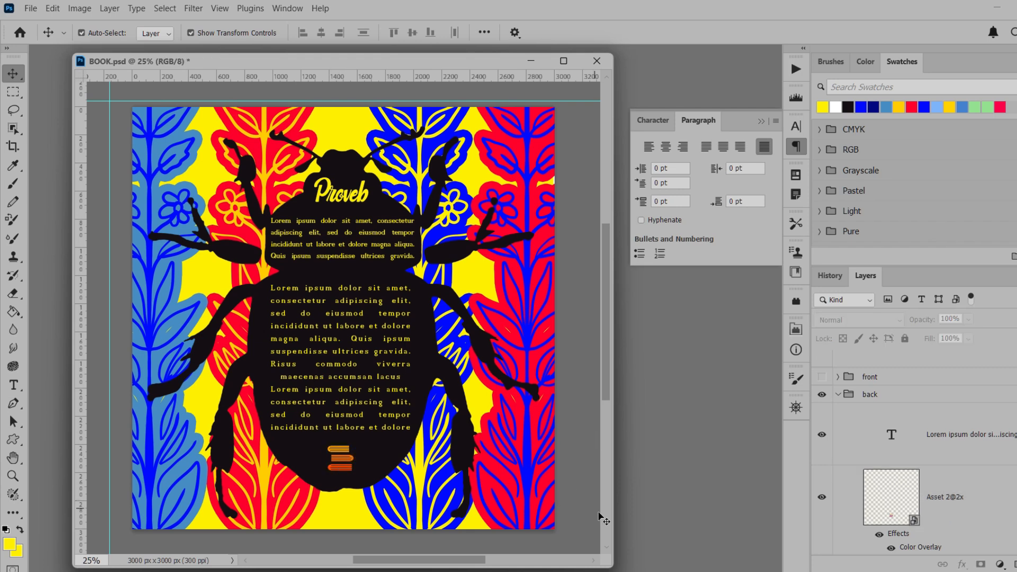
{"action": "left_click_drag", "start_coordinate": [610, 563], "coordinate": [663, 560]}
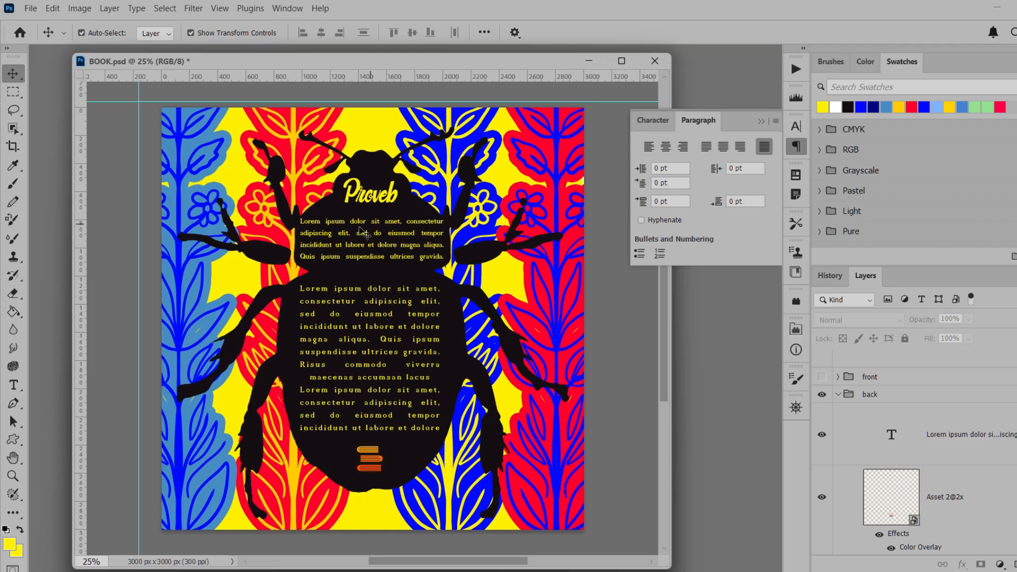
Collapse the back group and show the front group in its place
{"action": "left_click", "coordinate": [847, 394]}
{"action": "left_click", "coordinate": [837, 394]}
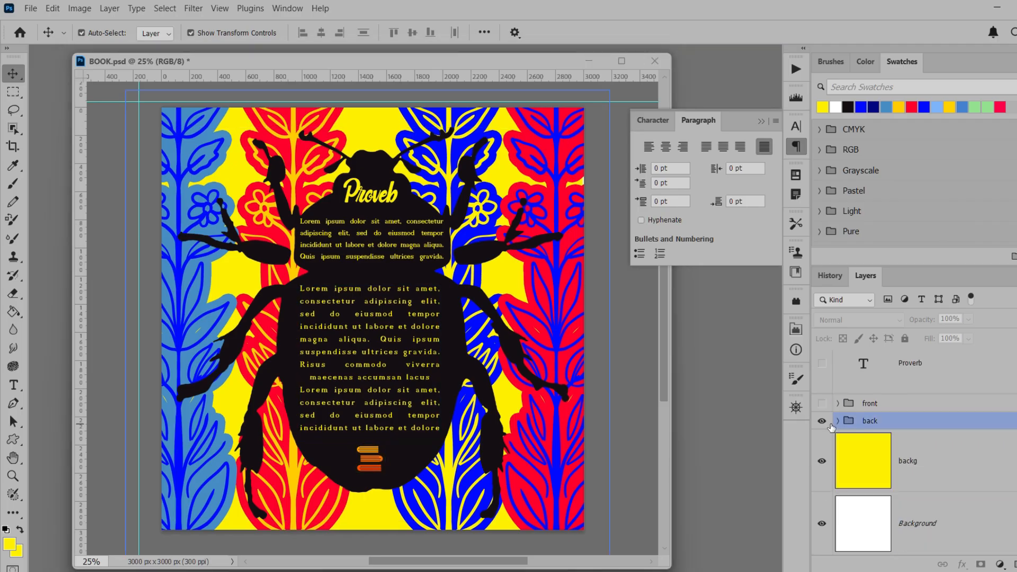
{"action": "left_click", "coordinate": [823, 404]}
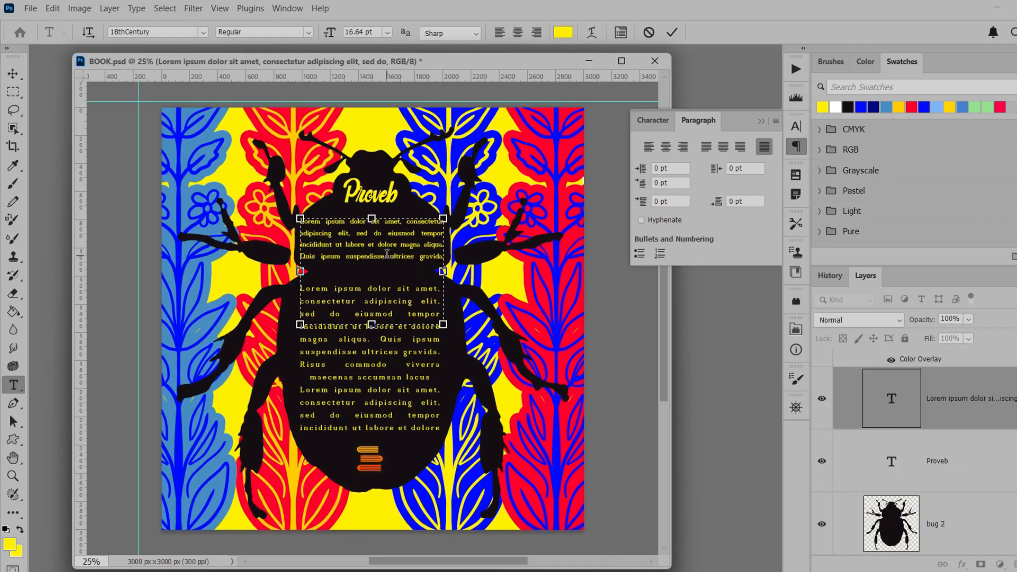
Set all the text of the upper lorem ipsum paragraph on the beetle to white
{"action": "key", "text": "ctrl+a"}
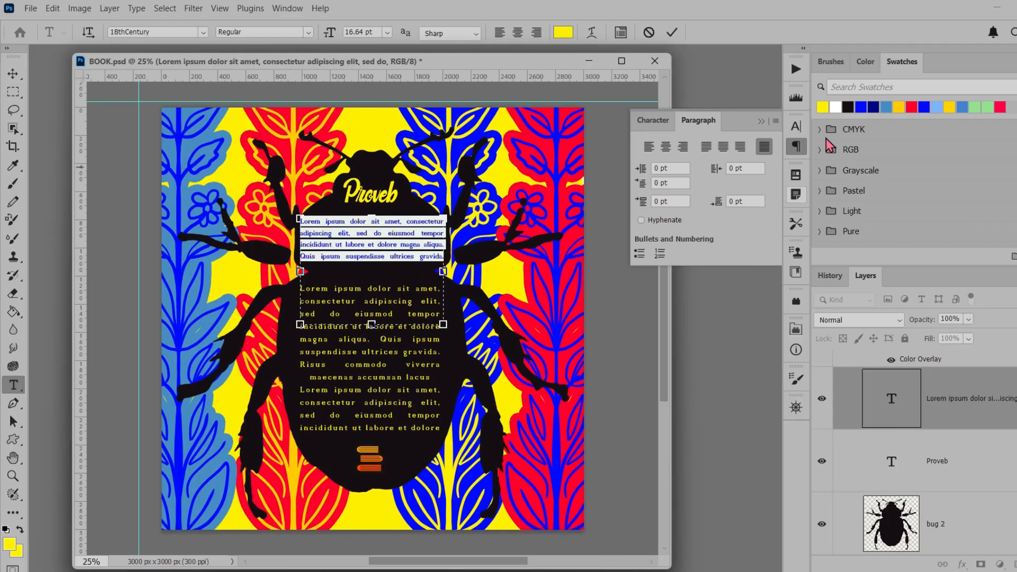
{"action": "left_click", "coordinate": [835, 107]}
{"action": "left_click", "coordinate": [13, 73]}
Set all the text of the lower lorem ipsum paragraph on the beetle to white
{"action": "left_click", "coordinate": [370, 492]}
{"action": "left_click", "coordinate": [335, 427]}
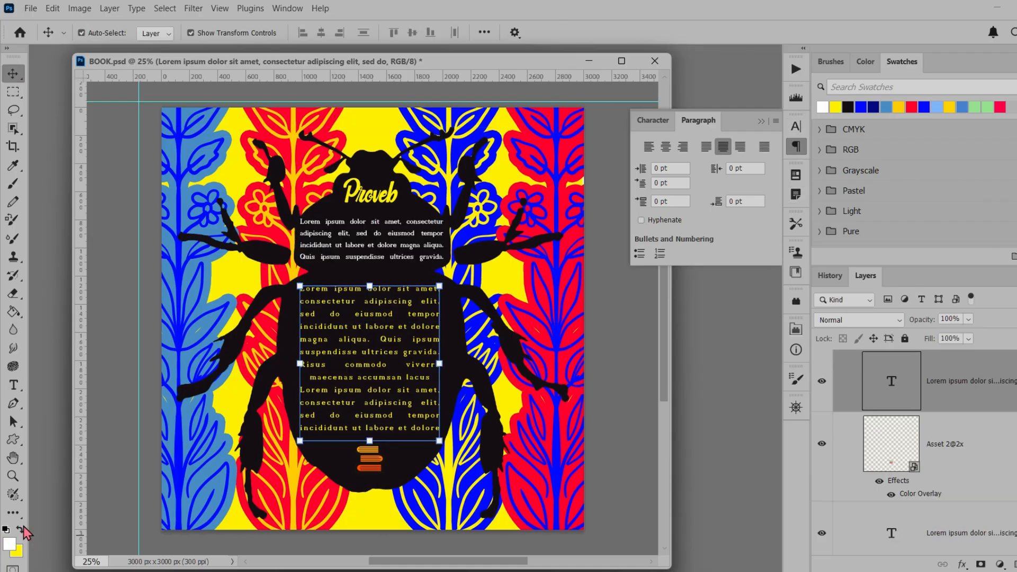
{"action": "left_click", "coordinate": [13, 385]}
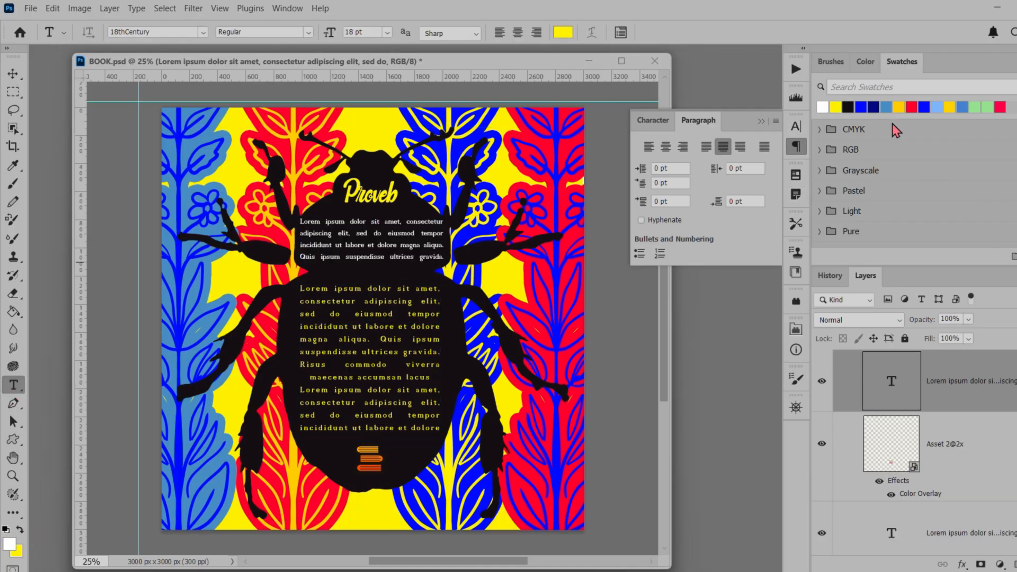
{"action": "left_click", "coordinate": [823, 105]}
{"action": "left_click", "coordinate": [865, 61]}
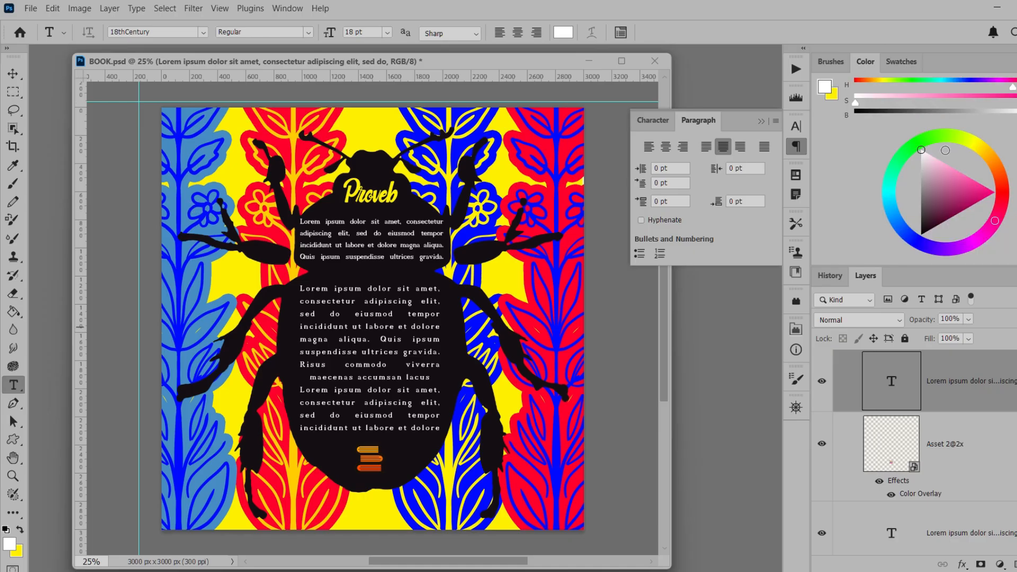
{"action": "left_click", "coordinate": [13, 73]}
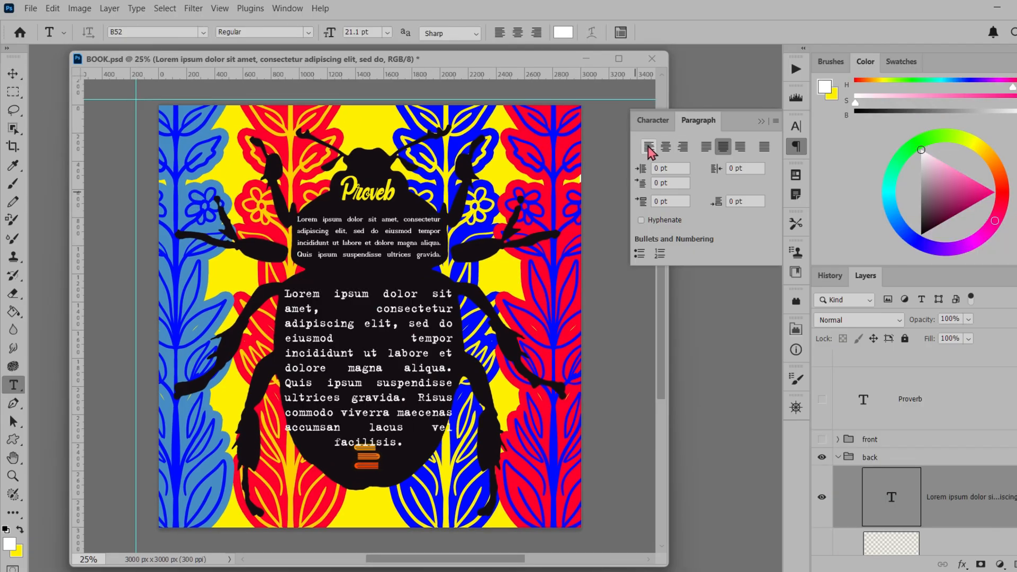
Left-align the lower paragraph in the B52 font and scale its text box to 92.14% to fit inside the beetle's body
{"action": "left_click", "coordinate": [648, 147]}
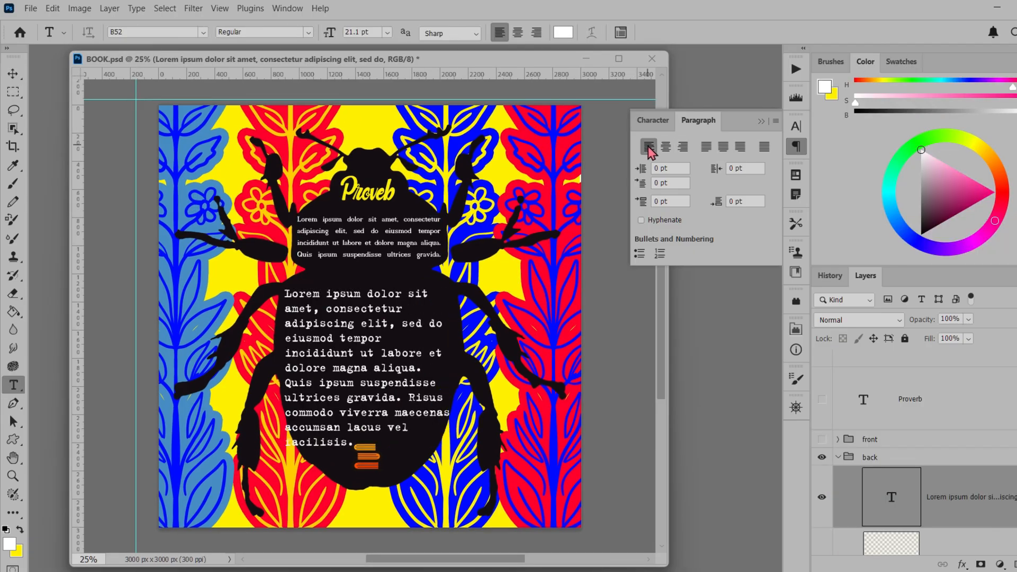
{"action": "left_click", "coordinate": [12, 73]}
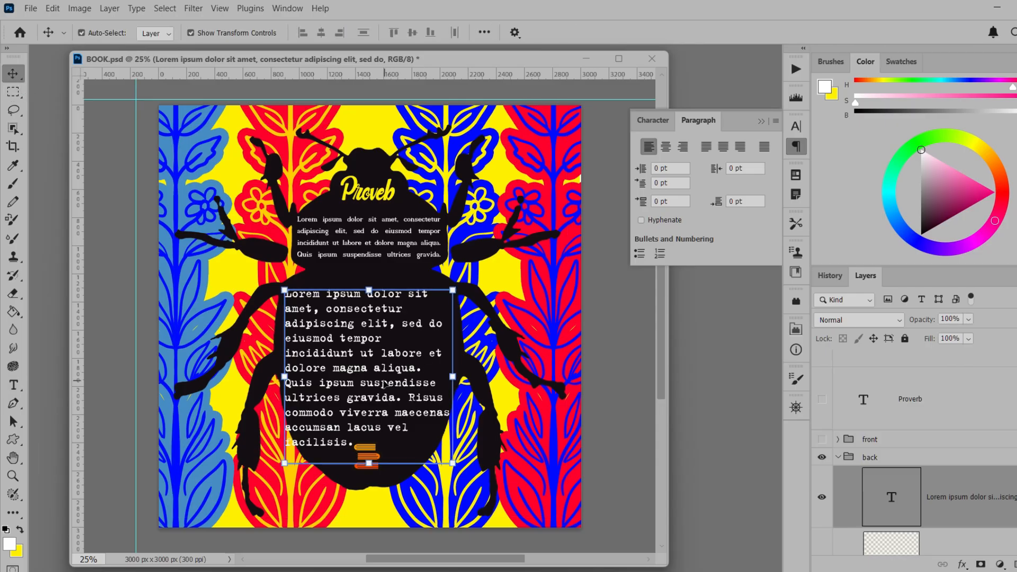
{"action": "left_click_drag", "start_coordinate": [299, 385], "coordinate": [309, 380]}
{"action": "left_click_drag", "start_coordinate": [462, 370], "coordinate": [448, 370]}
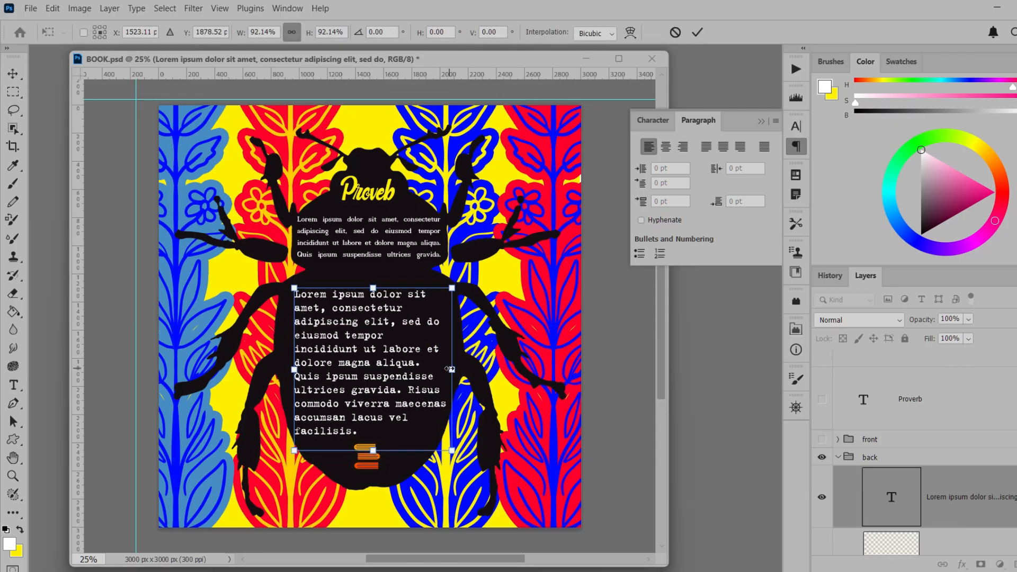
{"action": "key", "text": "Return"}
Move the lower paragraph slightly up on the beetle's body and duplicate its text layer
{"action": "left_click", "coordinate": [375, 237]}
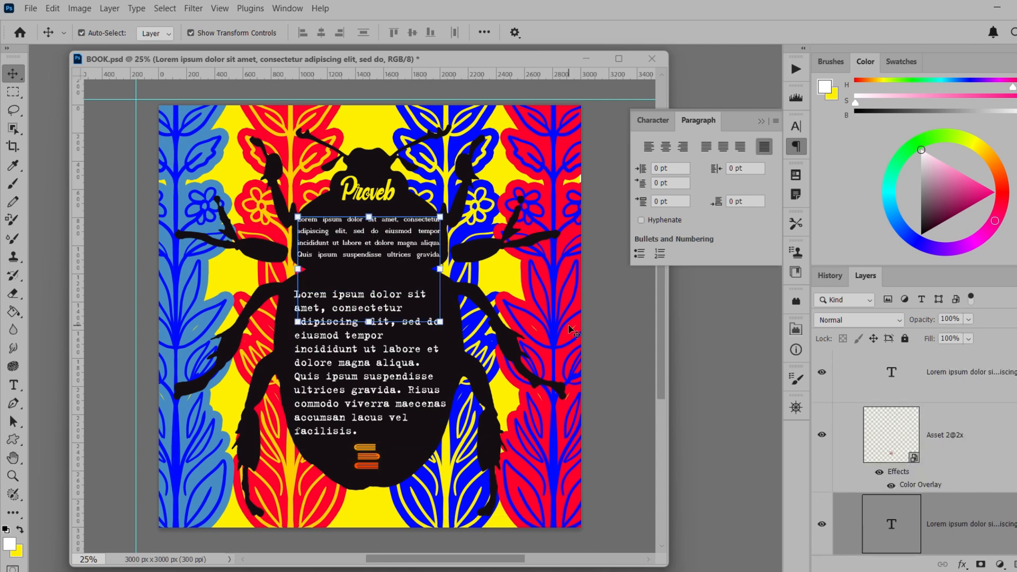
{"action": "left_click_drag", "start_coordinate": [414, 383], "coordinate": [415, 373]}
{"action": "left_click_drag", "start_coordinate": [1005, 406], "coordinate": [1016, 565]}
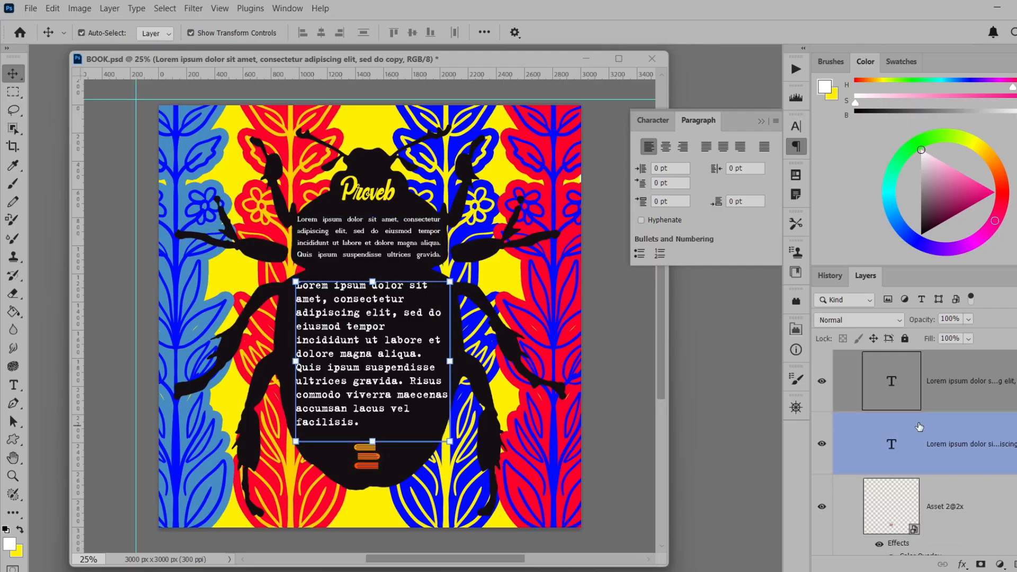